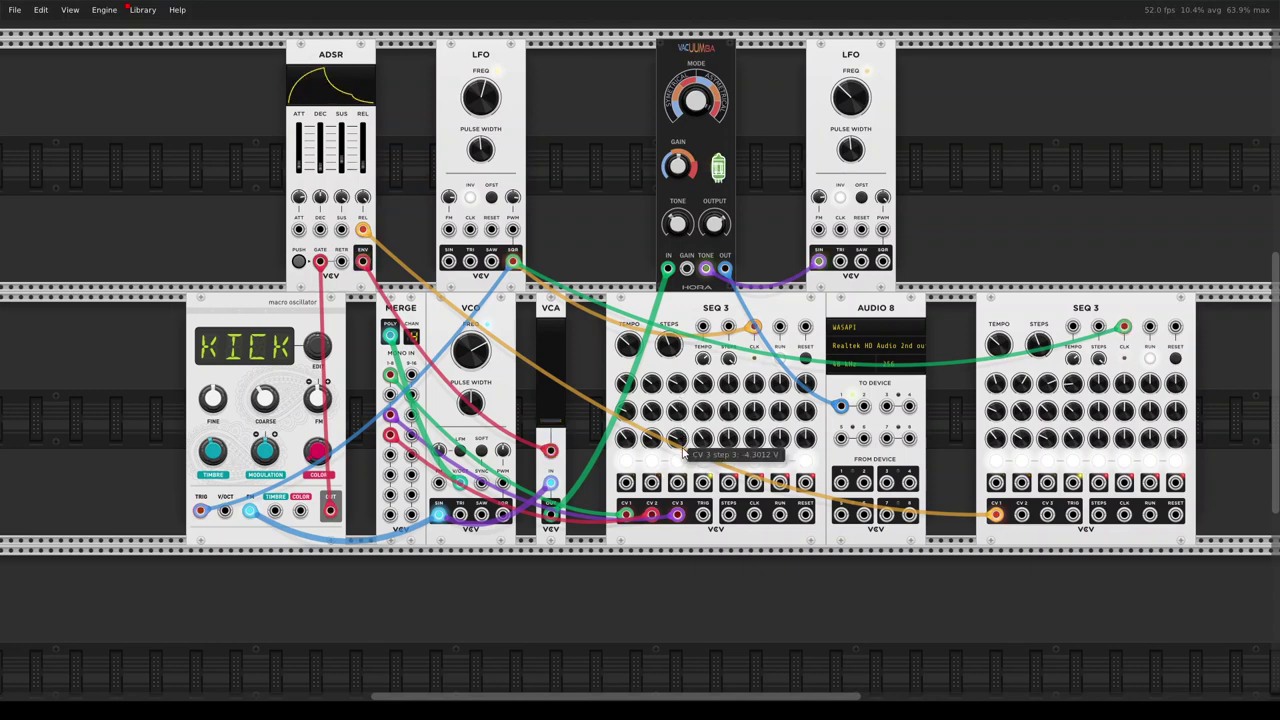
# Retune step 3 of the CV rows on both SEQ 3 modules, bringing CV 1 step 3 on the first sequencer to about -2.65 V
pyautogui.moveTo(677, 438); pyautogui.dragTo(677, 374)
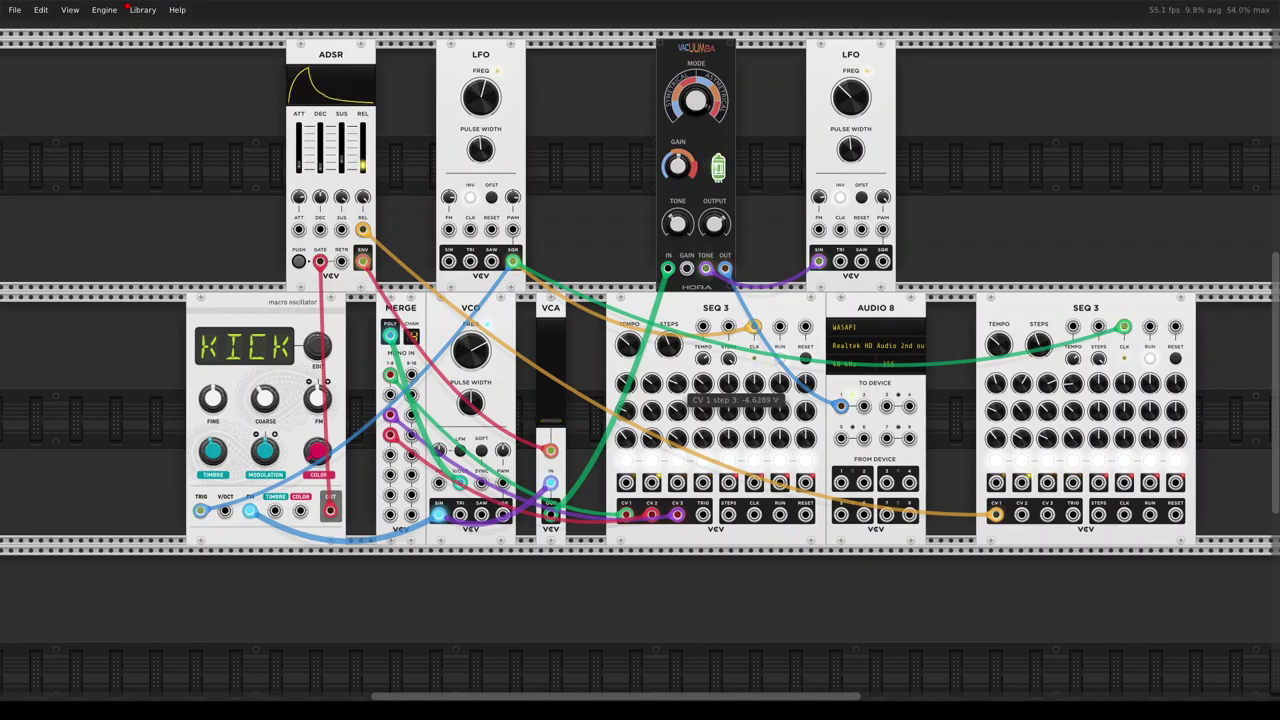
pyautogui.moveTo(677, 383)
pyautogui.mouseDown()
pyautogui.moveTo(677, 415)
pyautogui.moveTo(677, 384)
pyautogui.mouseUp()
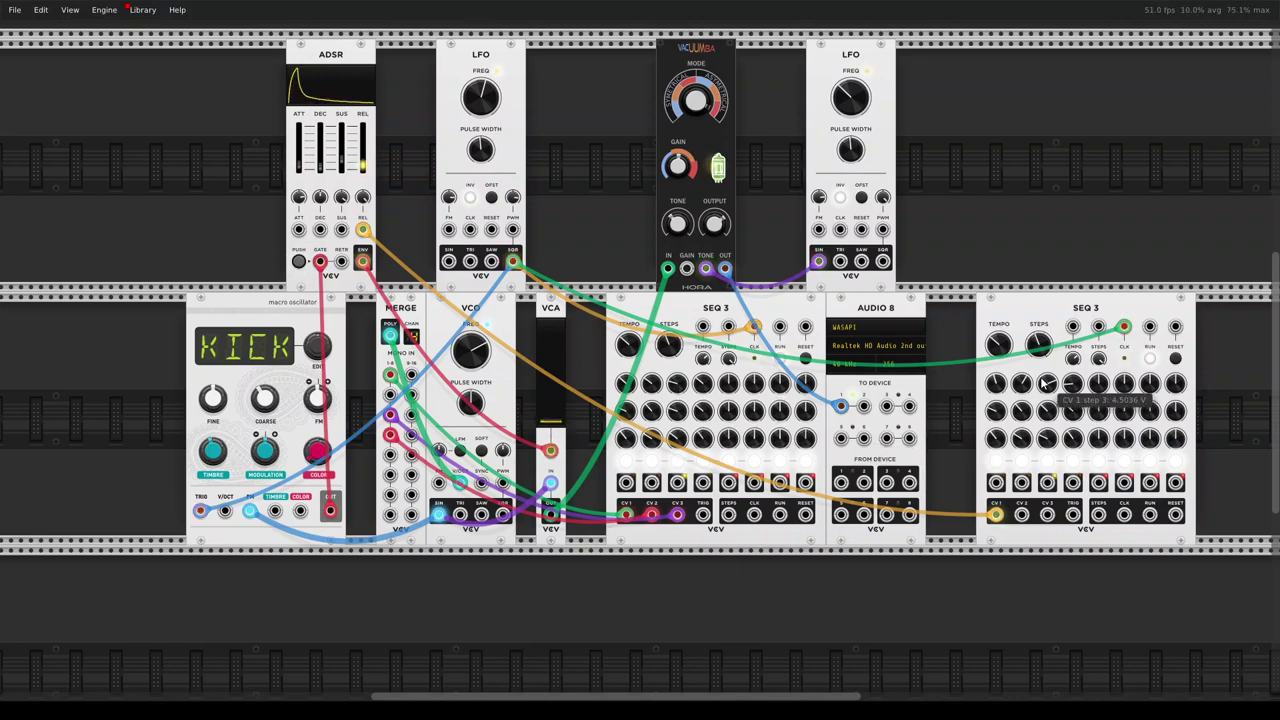
pyautogui.moveTo(1047, 384); pyautogui.dragTo(1047, 393)
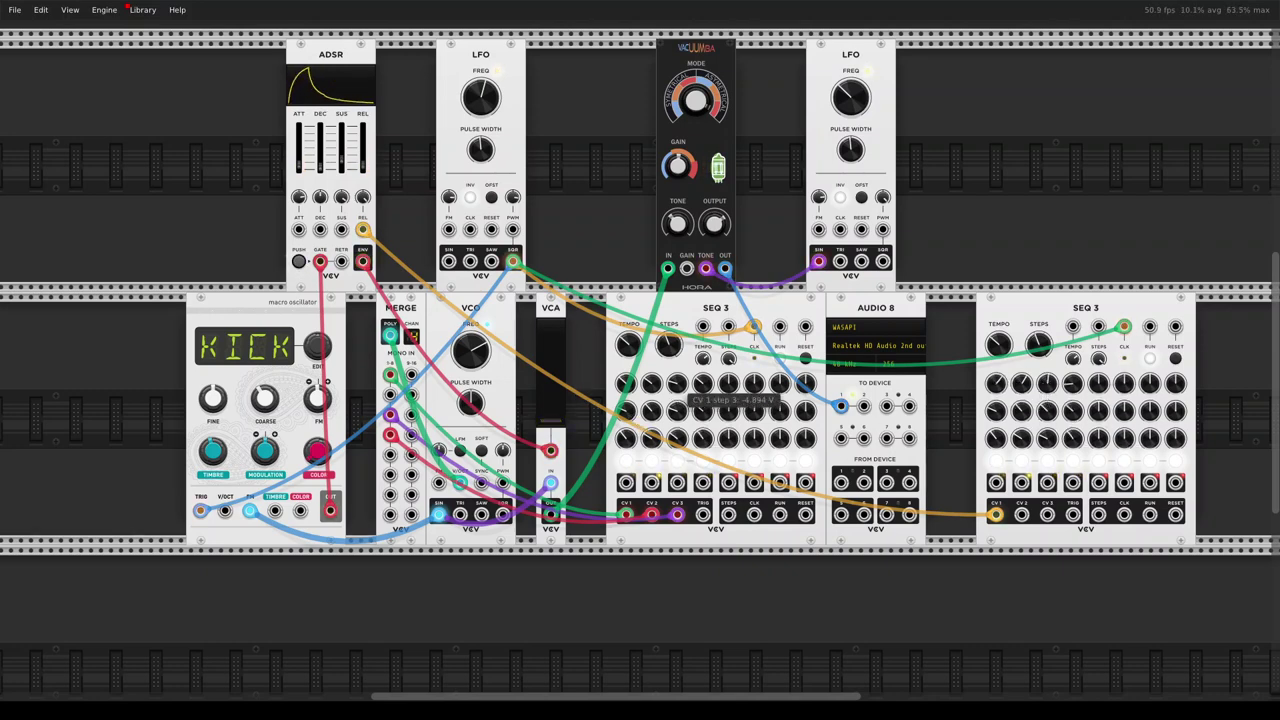
pyautogui.moveTo(683, 391)
pyautogui.mouseDown()
pyautogui.moveTo(678, 408)
pyautogui.moveTo(676, 394)
pyautogui.mouseUp()
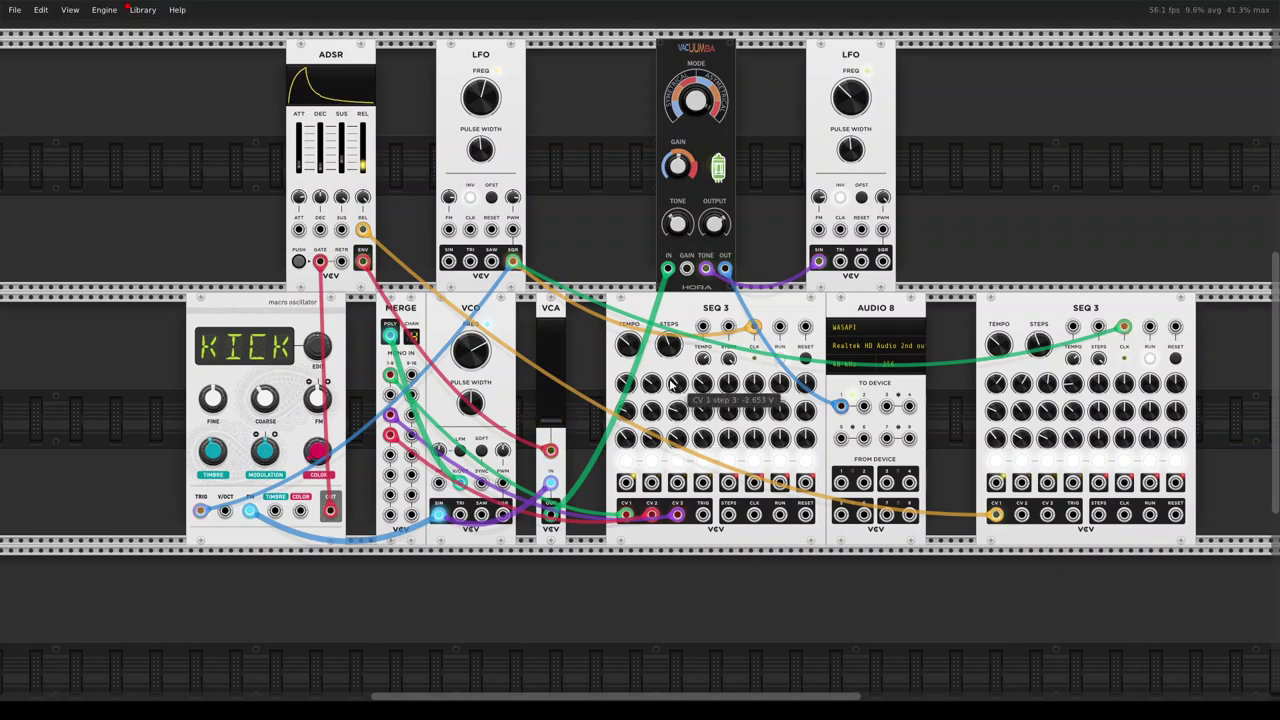
# Adjust the VCO frequency and VCA level, and retune CV 1 steps 1 and 4 on the second SEQ 3
pyautogui.moveTo(474, 352); pyautogui.dragTo(476, 356)
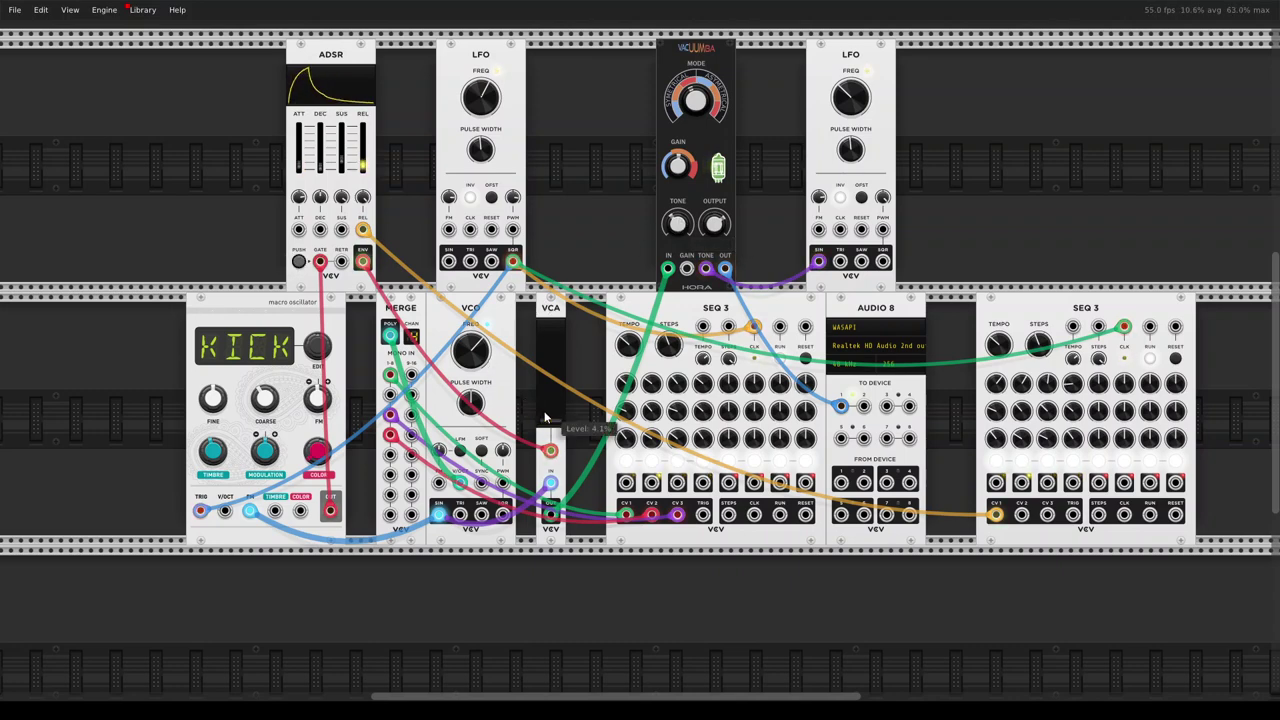
pyautogui.moveTo(551, 419); pyautogui.dragTo(551, 418)
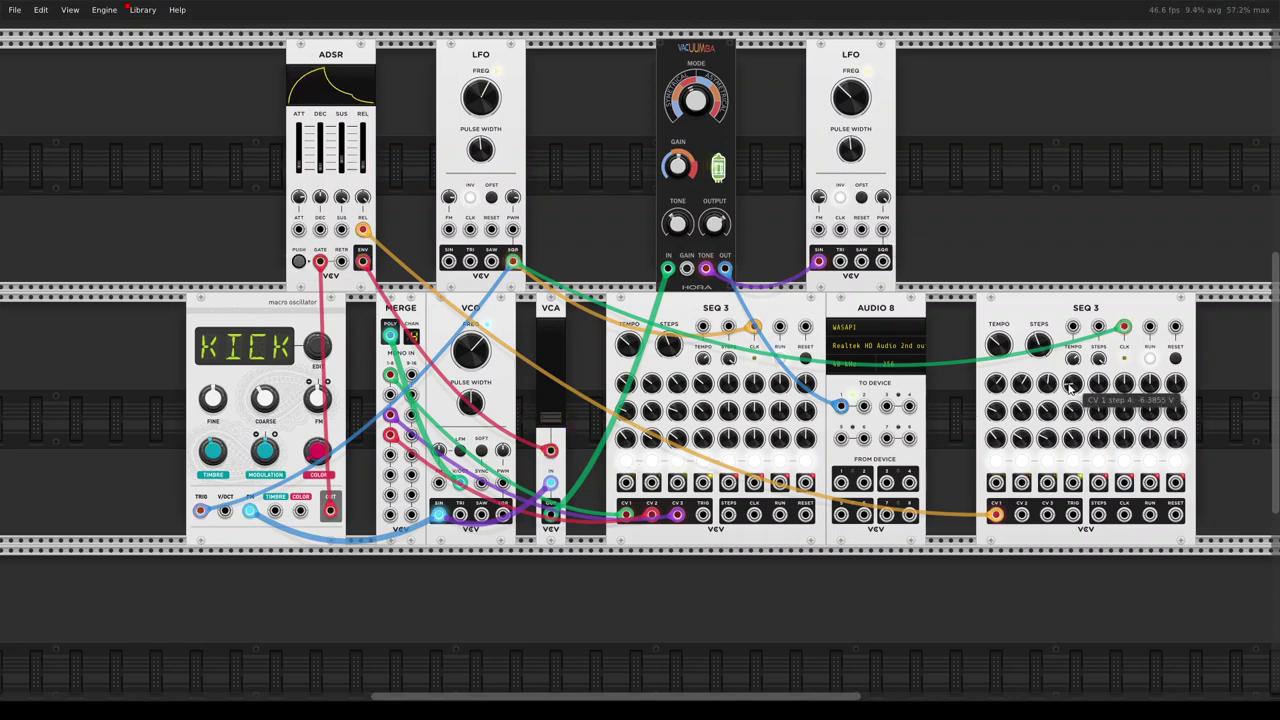
pyautogui.moveTo(1070, 389); pyautogui.dragTo(996, 372)
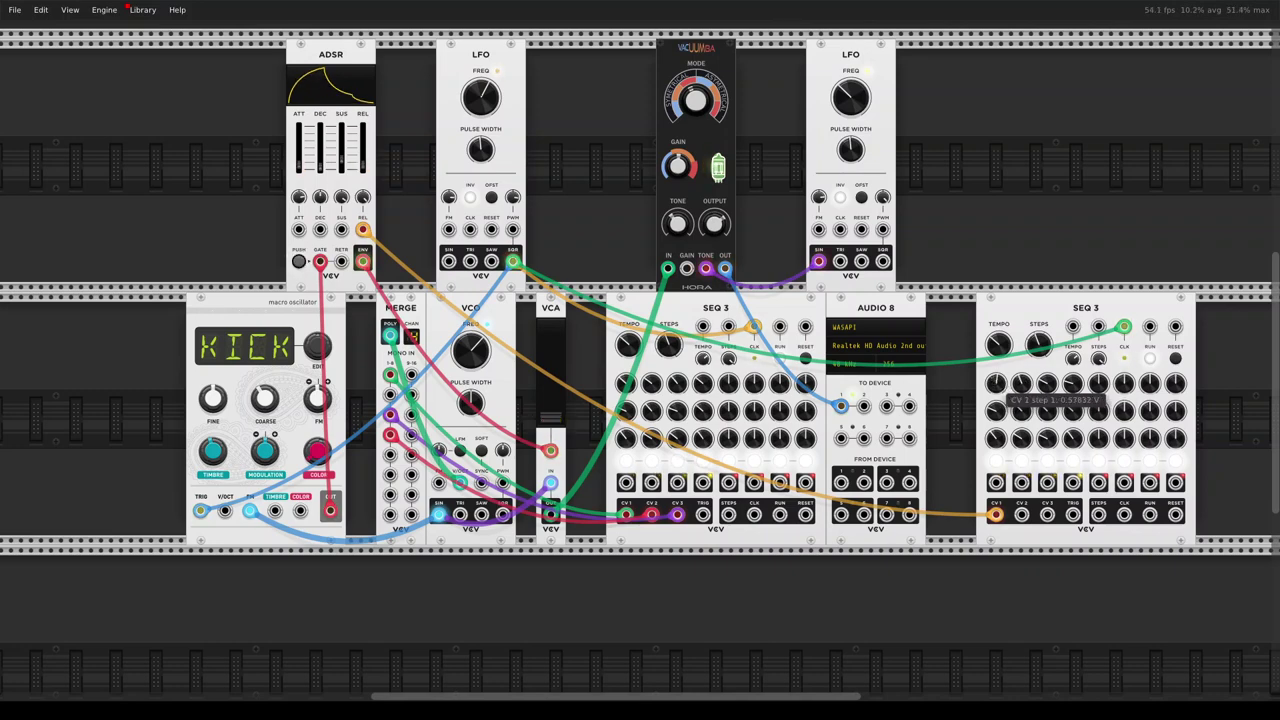
pyautogui.moveTo(1072, 383); pyautogui.dragTo(1072, 392)
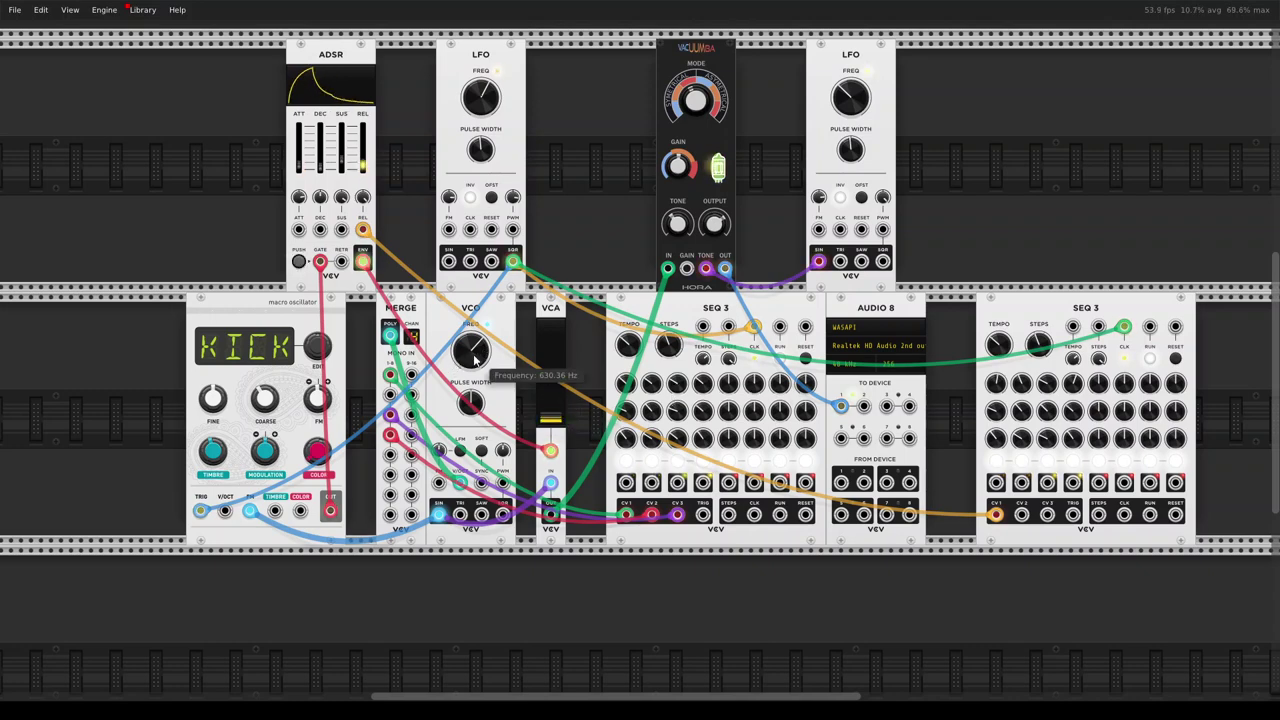
# Lower the VCO frequency to about 225 Hz, retune CV 1 step 2 on the first SEQ 3, and speed up the clocking LFO
pyautogui.moveTo(476, 360)
pyautogui.mouseDown()
pyautogui.moveTo(476, 385)
pyautogui.moveTo(473, 363)
pyautogui.mouseUp()
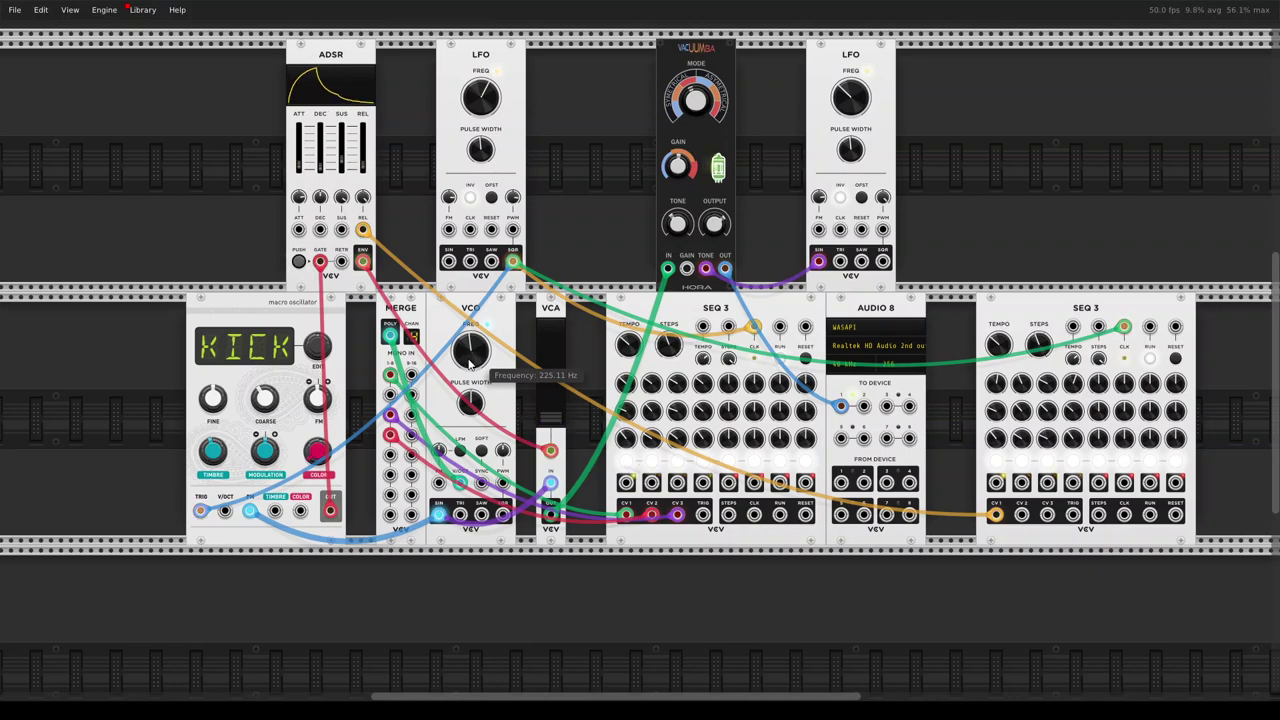
pyautogui.moveTo(483, 102)
pyautogui.mouseDown()
pyautogui.moveTo(483, 124)
pyautogui.moveTo(480, 94)
pyautogui.mouseUp()
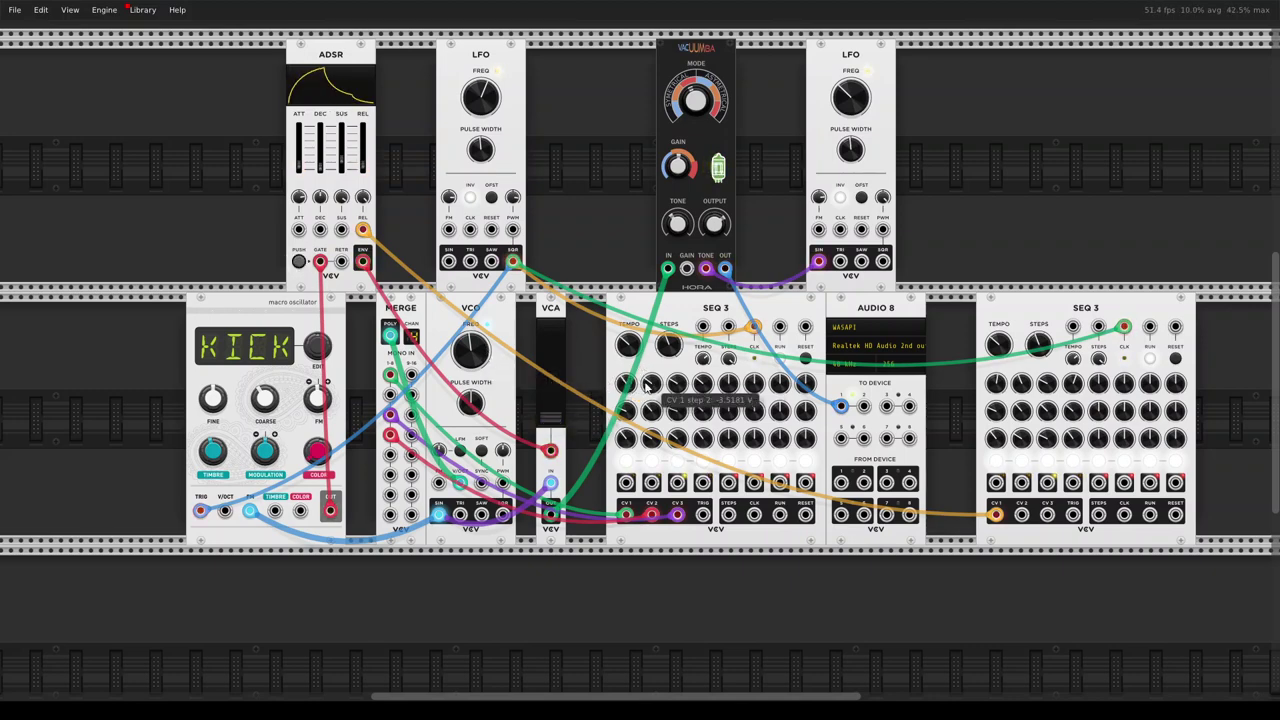
pyautogui.moveTo(652, 383); pyautogui.dragTo(652, 362)
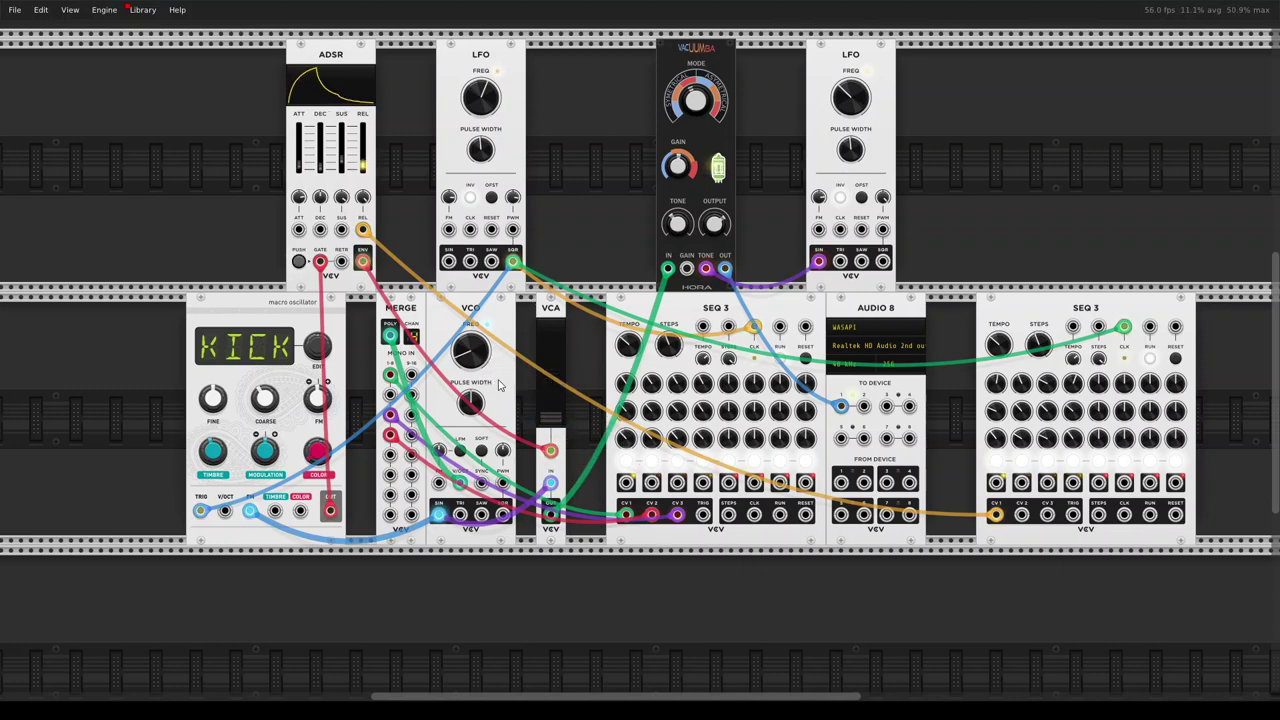
pyautogui.moveTo(484, 101); pyautogui.dragTo(484, 40)
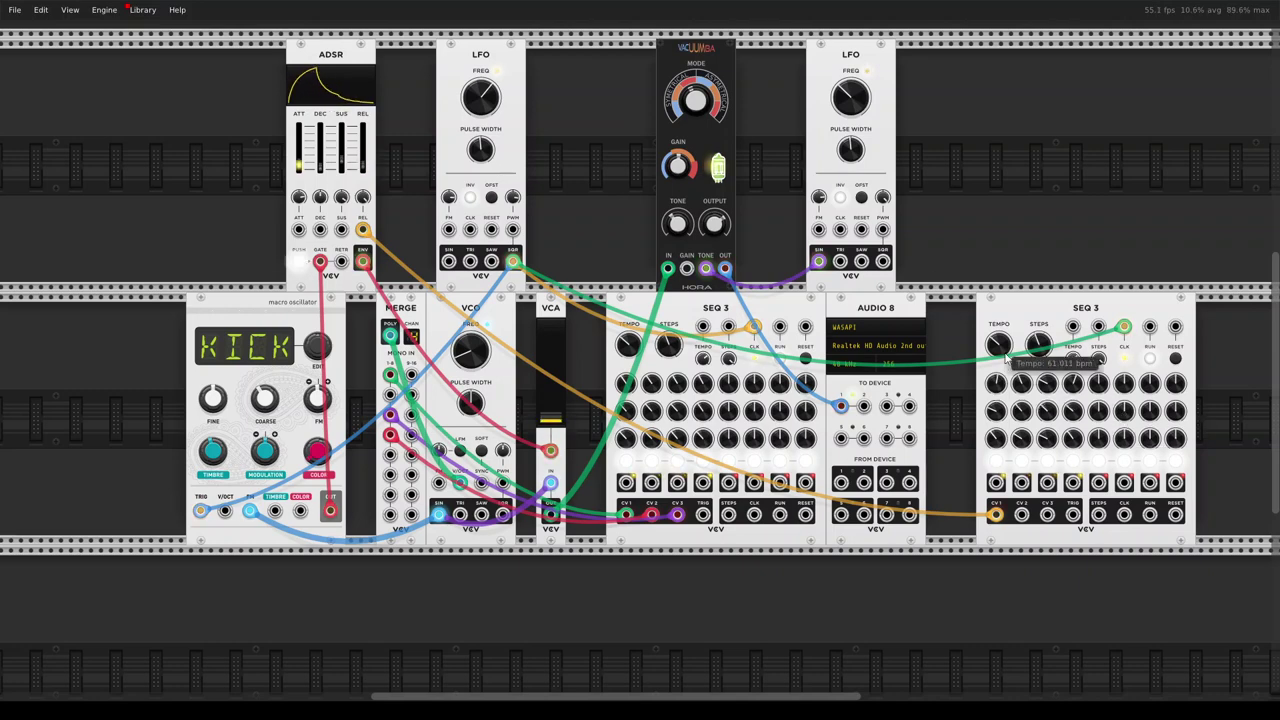
# Lower CV 1 step 1 on the second SEQ 3 to about -3.9 V and retune the VCO frequency
pyautogui.moveTo(995, 385); pyautogui.dragTo(995, 428)
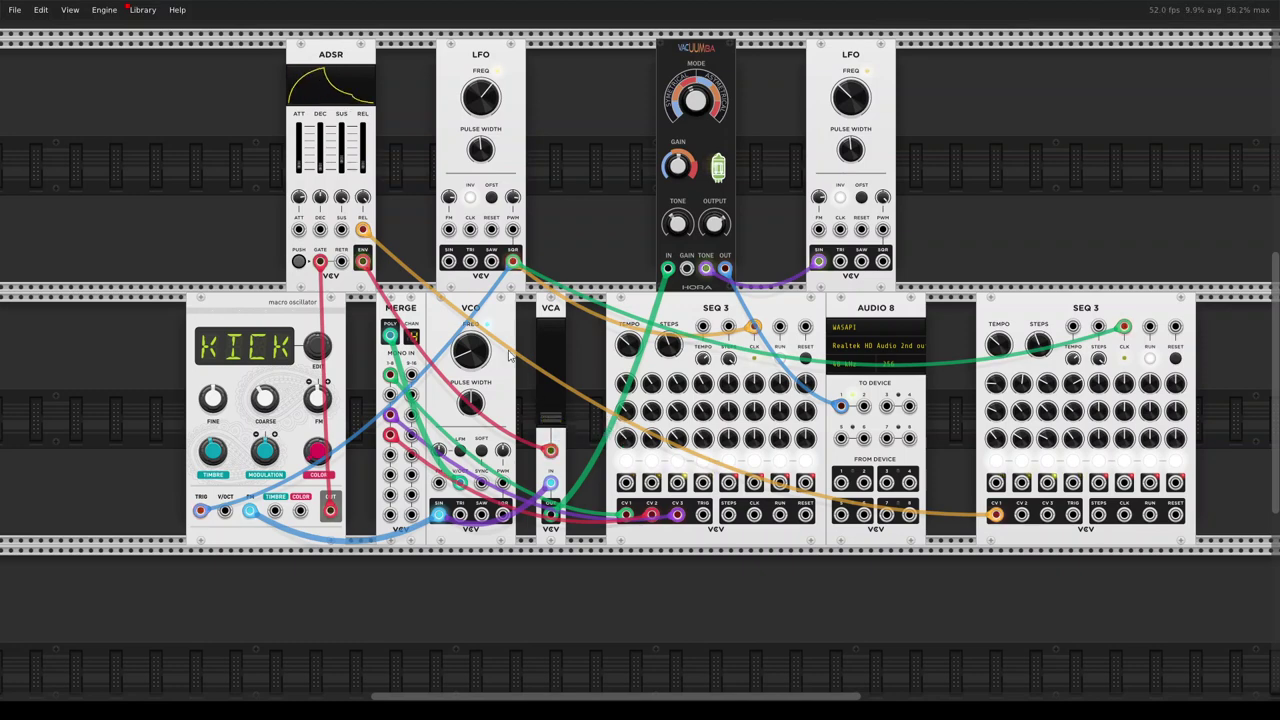
pyautogui.moveTo(480, 354)
pyautogui.mouseDown()
pyautogui.moveTo(480, 240)
pyautogui.moveTo(470, 360)
pyautogui.mouseUp()
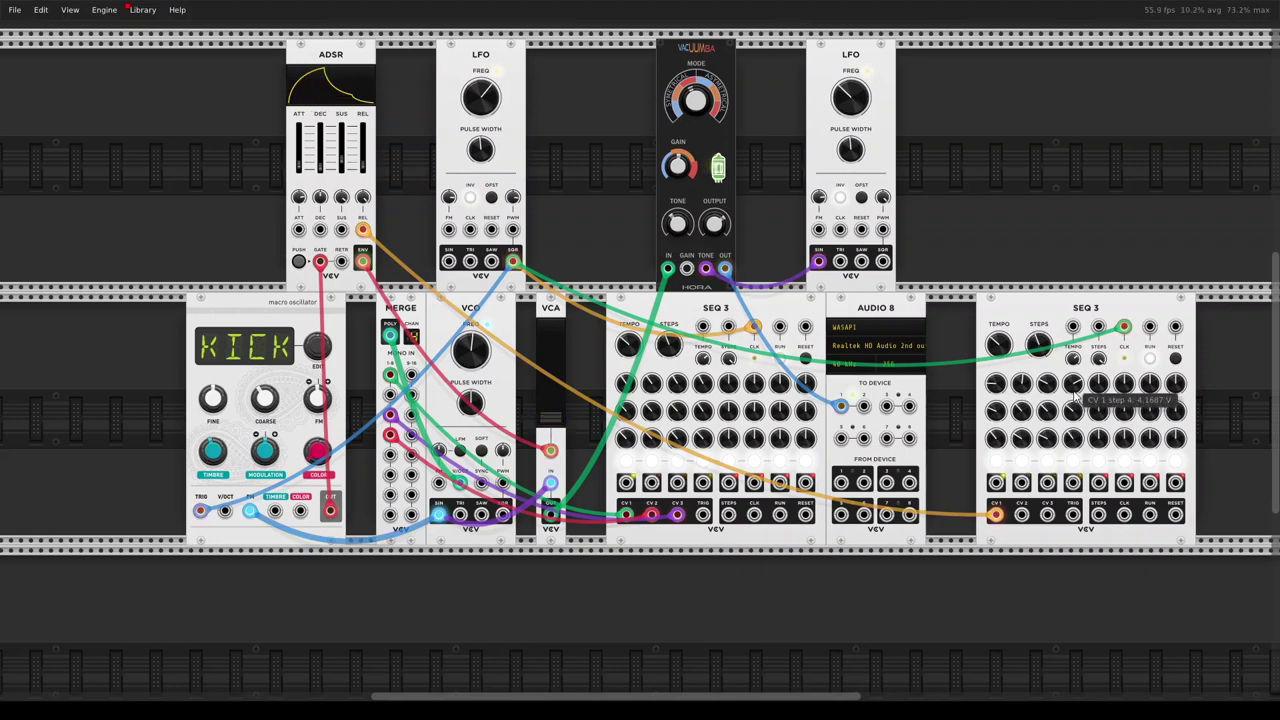
pyautogui.moveTo(995, 384); pyautogui.dragTo(996, 385)
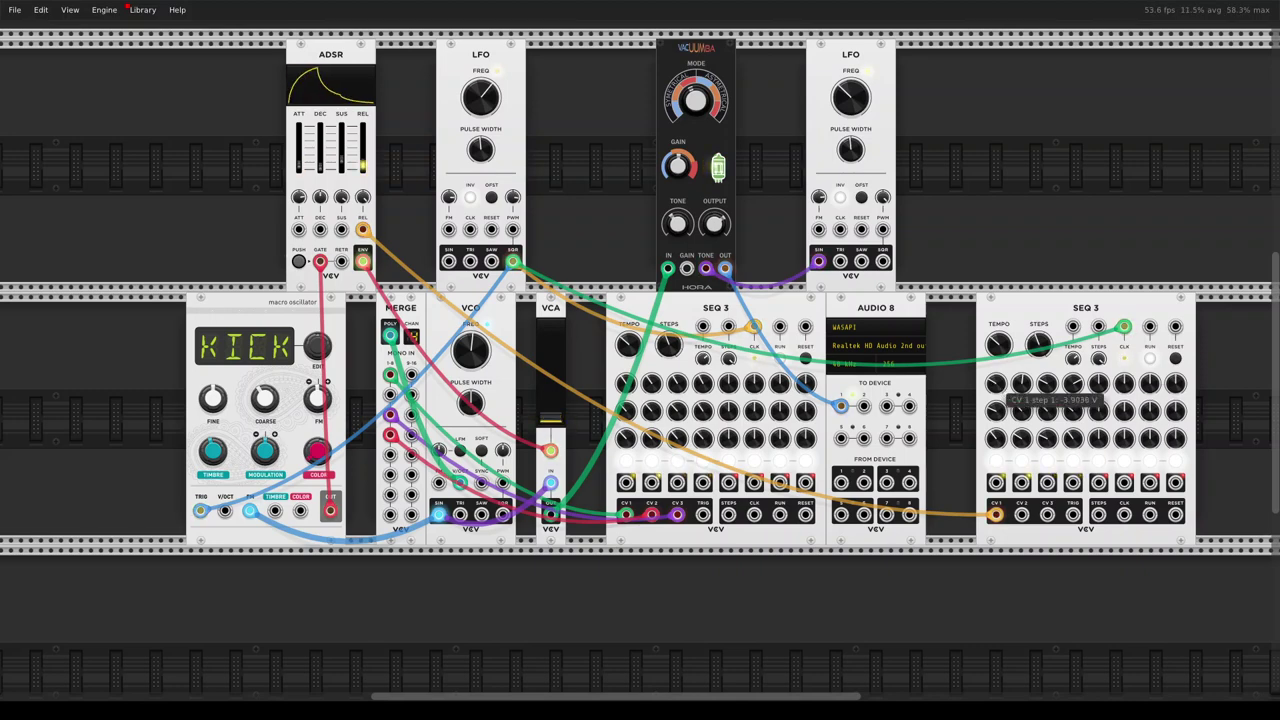
# Retune CV 1 steps 1 and 4 on the first SEQ 3
pyautogui.moveTo(630, 389)
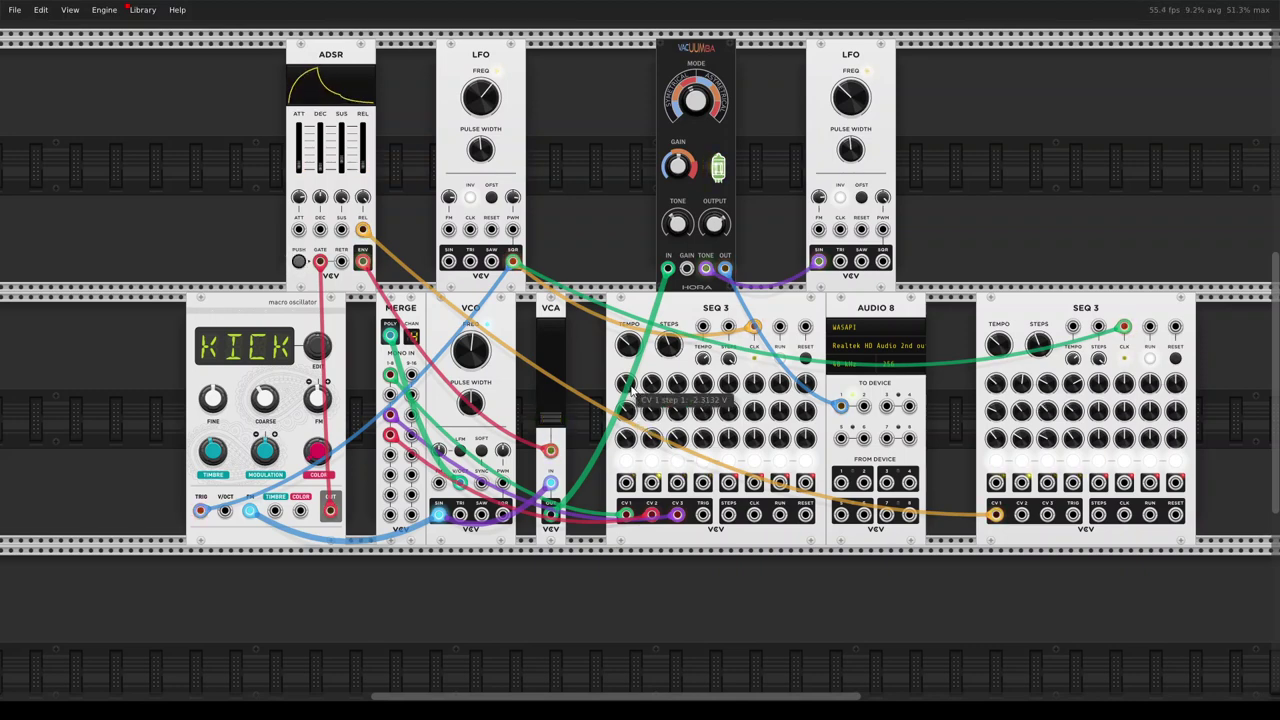
pyautogui.moveTo(626, 383); pyautogui.dragTo(626, 385)
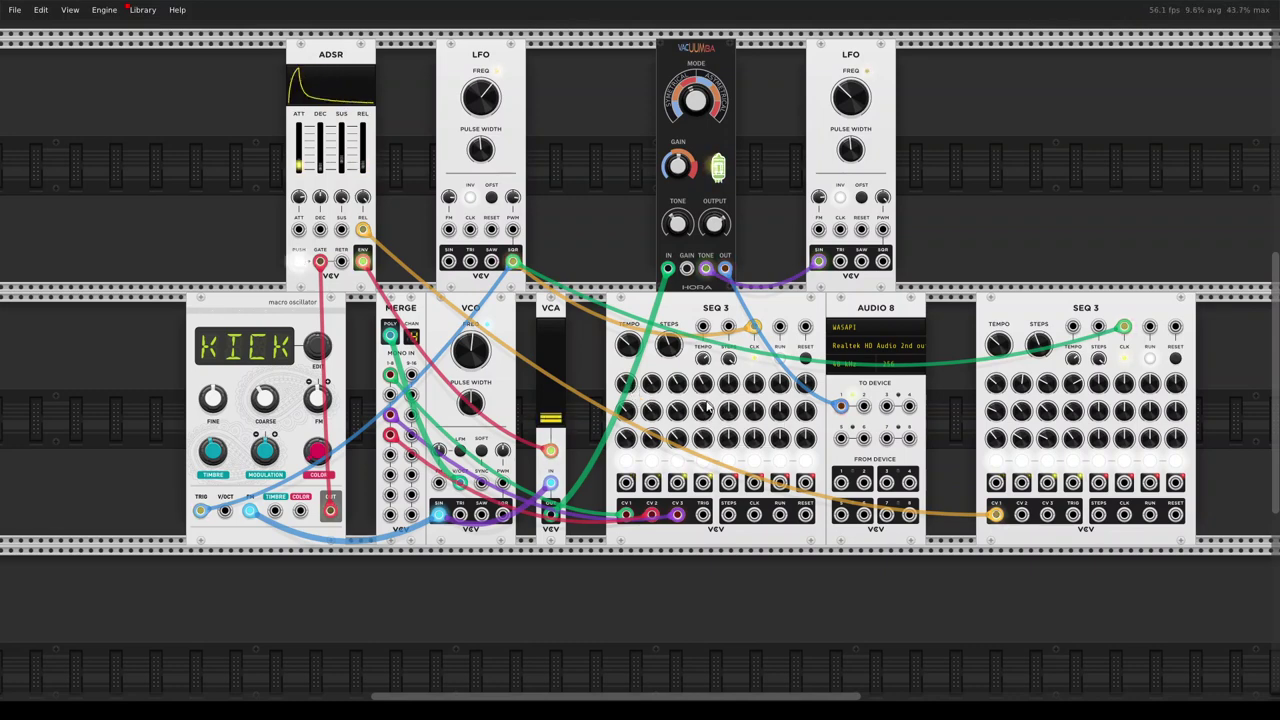
pyautogui.moveTo(703, 383); pyautogui.dragTo(703, 383)
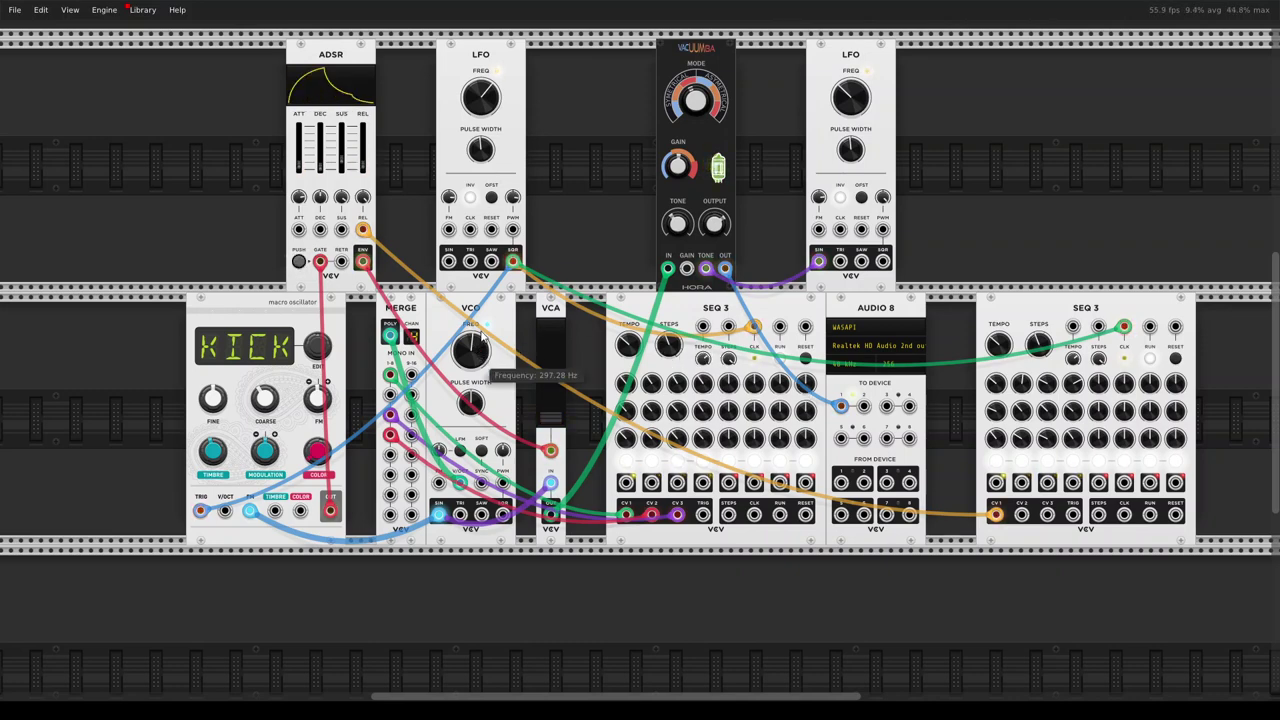
# Set the clocking LFO to about 8.2 Hz, and retune the VCO frequency and the macro oscillator's coarse frequency
pyautogui.moveTo(480, 108)
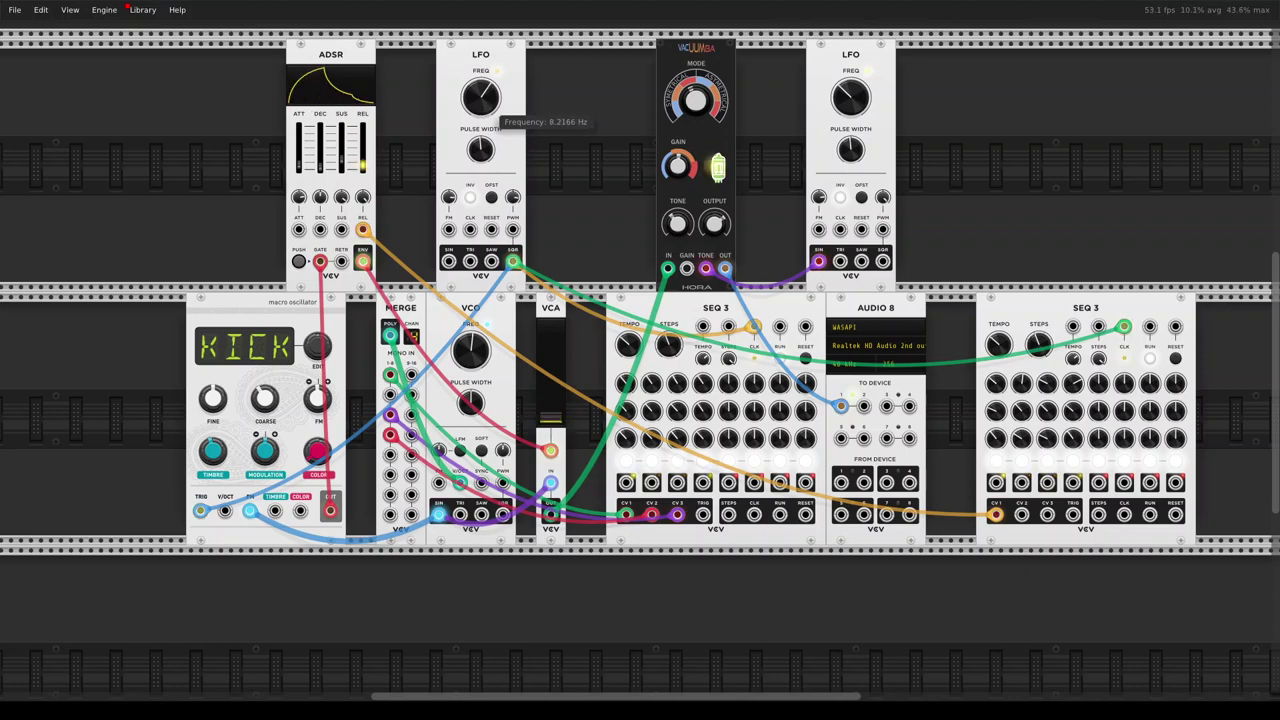
pyautogui.moveTo(473, 360)
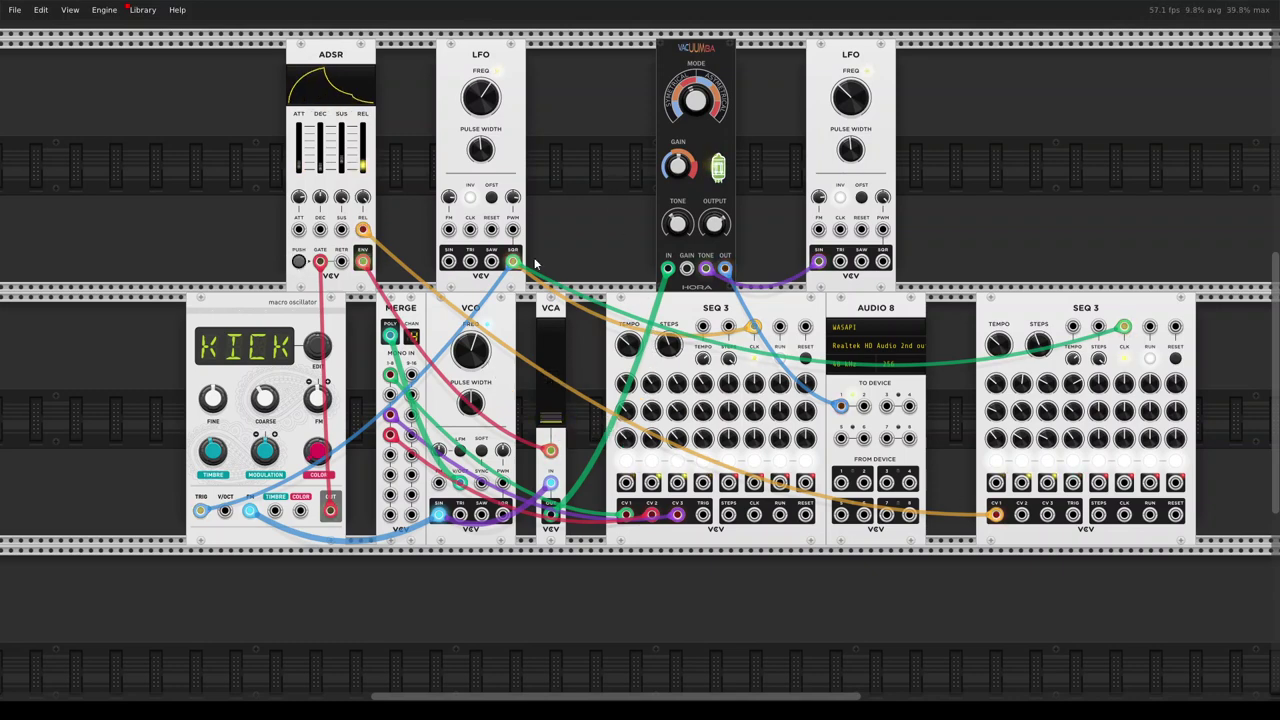
pyautogui.moveTo(264, 412)
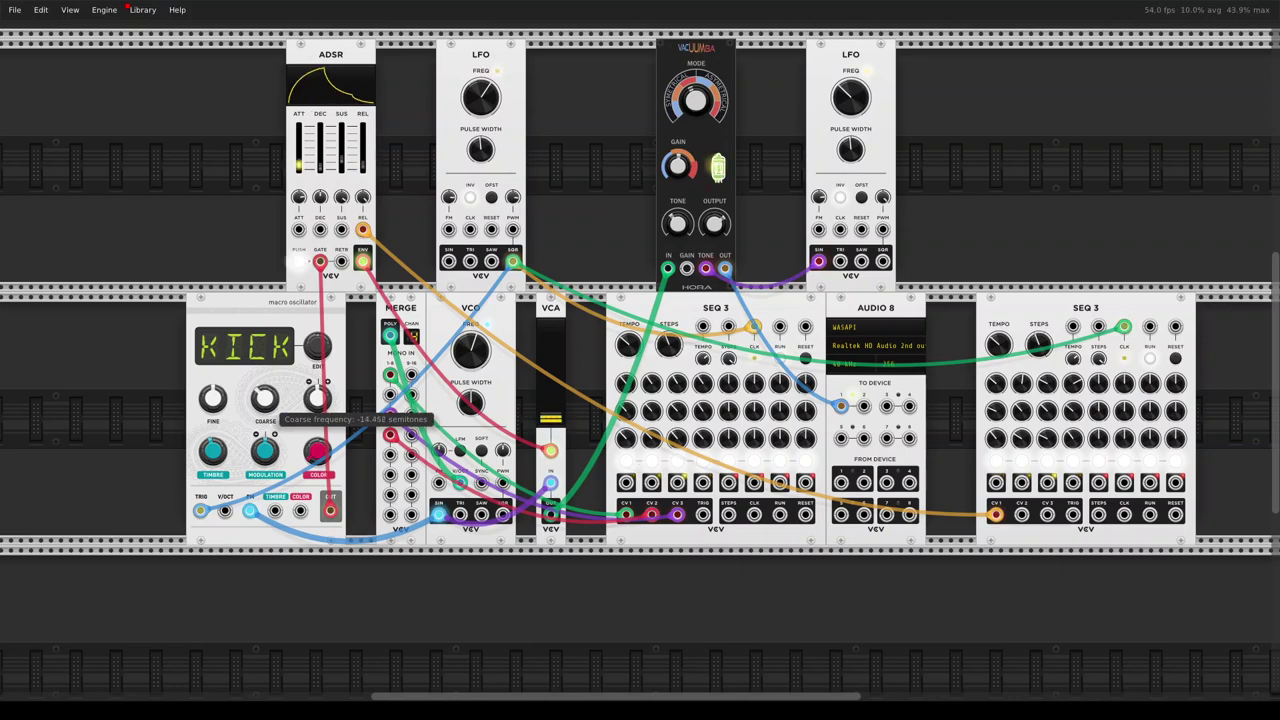
pyautogui.moveTo(264, 399)
pyautogui.mouseDown()
pyautogui.moveTo(264, 375)
pyautogui.moveTo(264, 406)
pyautogui.mouseUp()
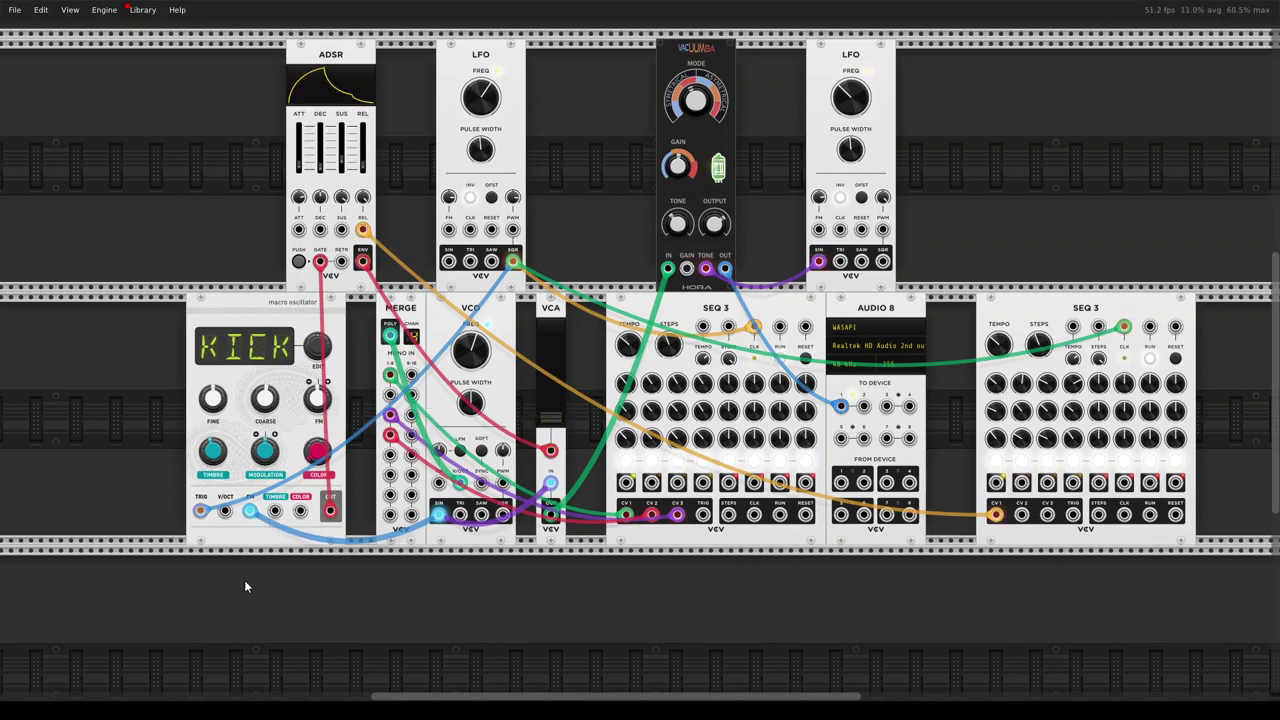
pyautogui.rightClick(244, 580)
pyautogui.click(16, 193)
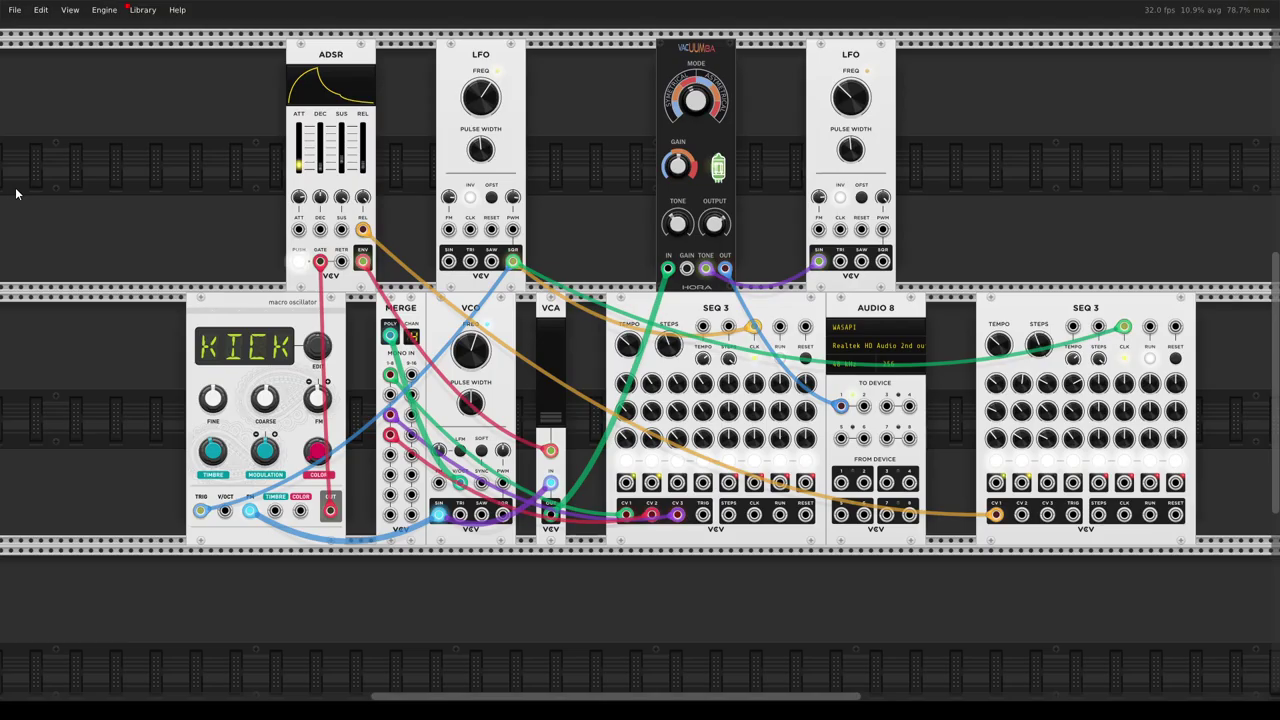
pyautogui.rightClick(872, 63)
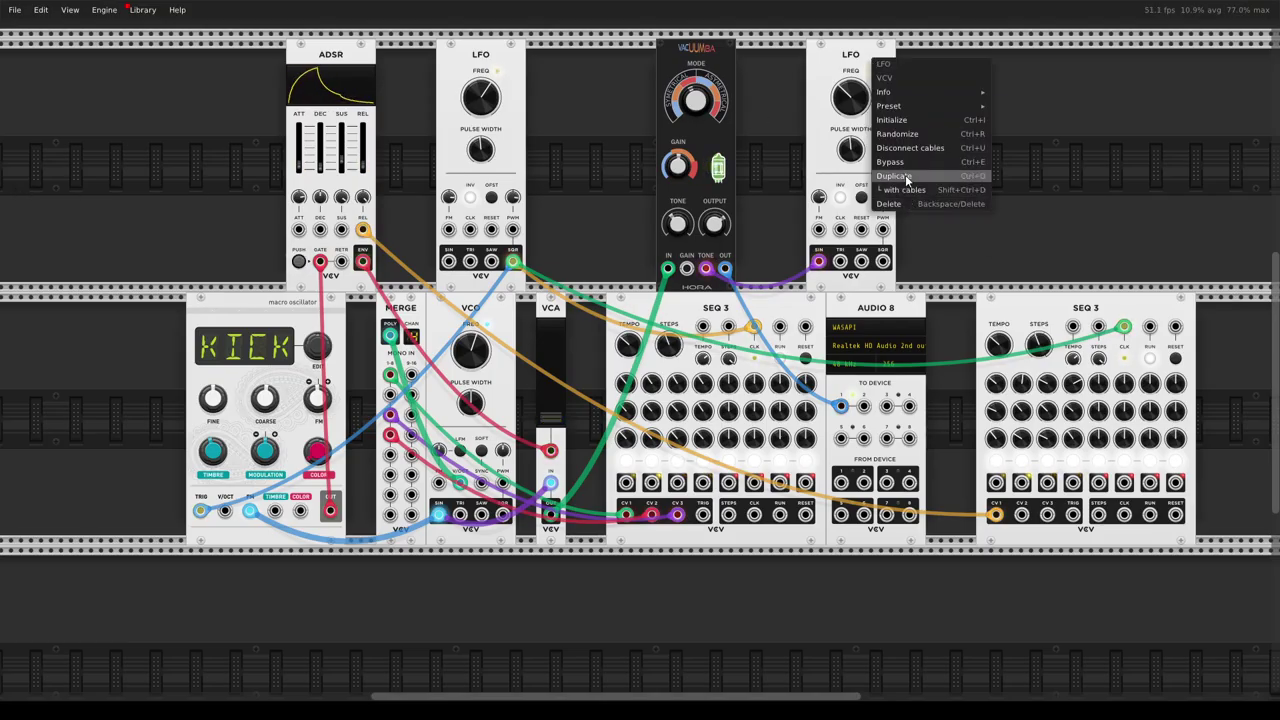
pyautogui.click(895, 180)
pyautogui.moveTo(908, 107); pyautogui.dragTo(180, 345)
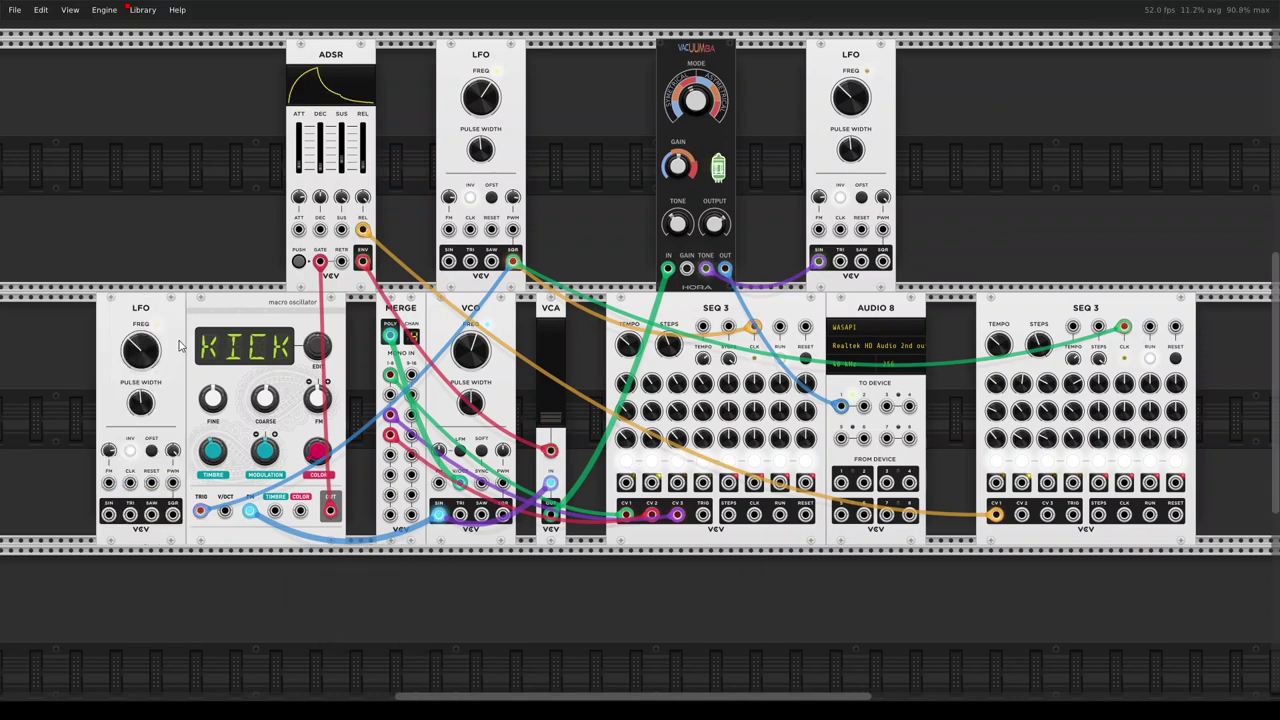
pyautogui.rightClick(150, 312)
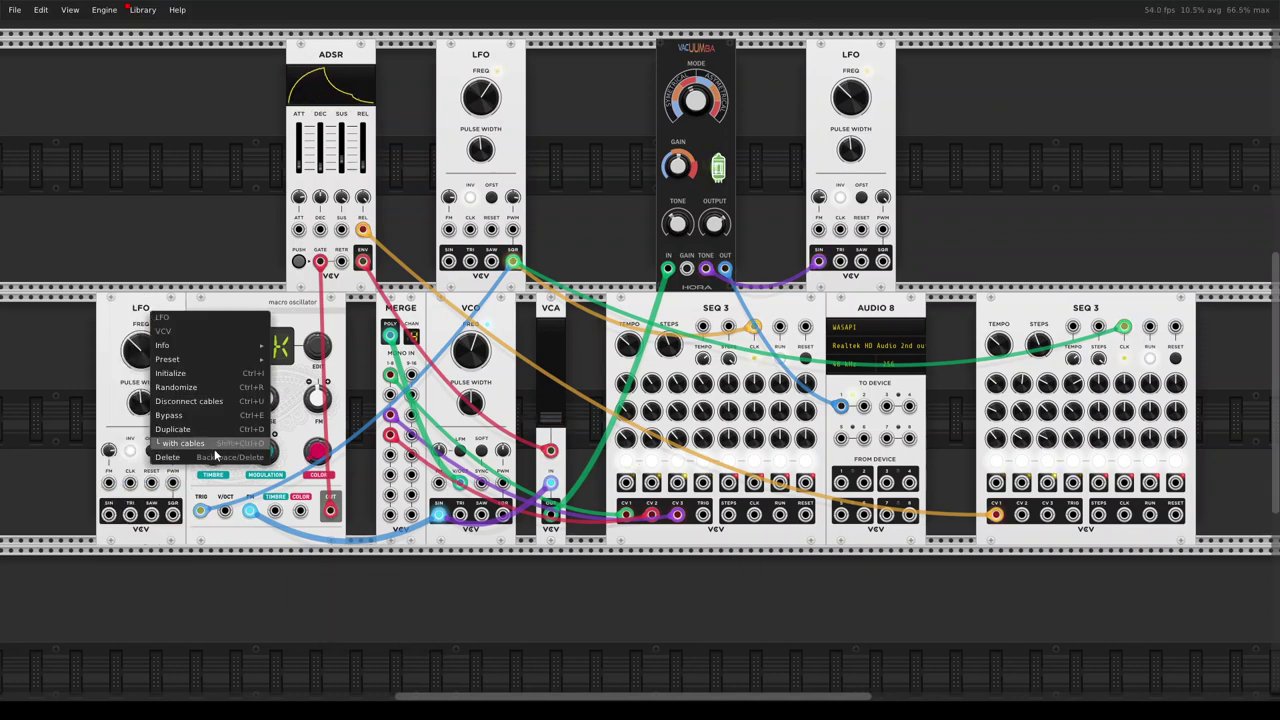
pyautogui.click(168, 457)
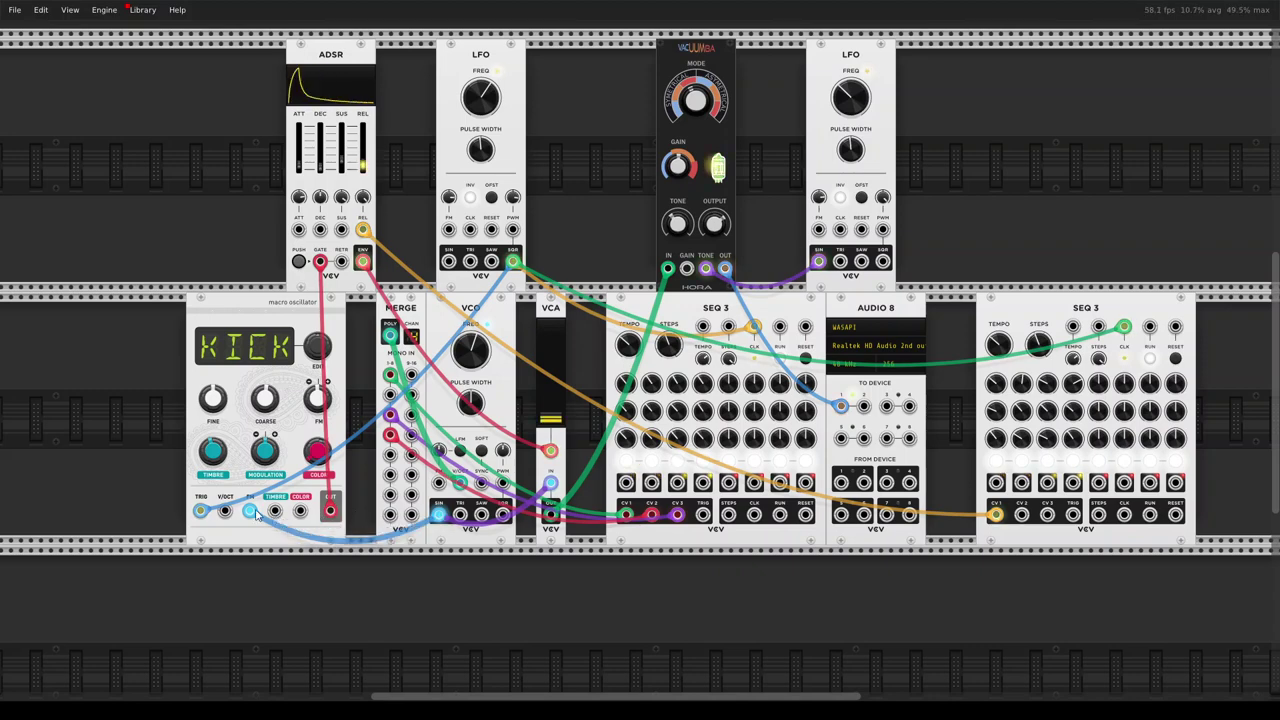
pyautogui.moveTo(226, 511); pyautogui.dragTo(687, 269)
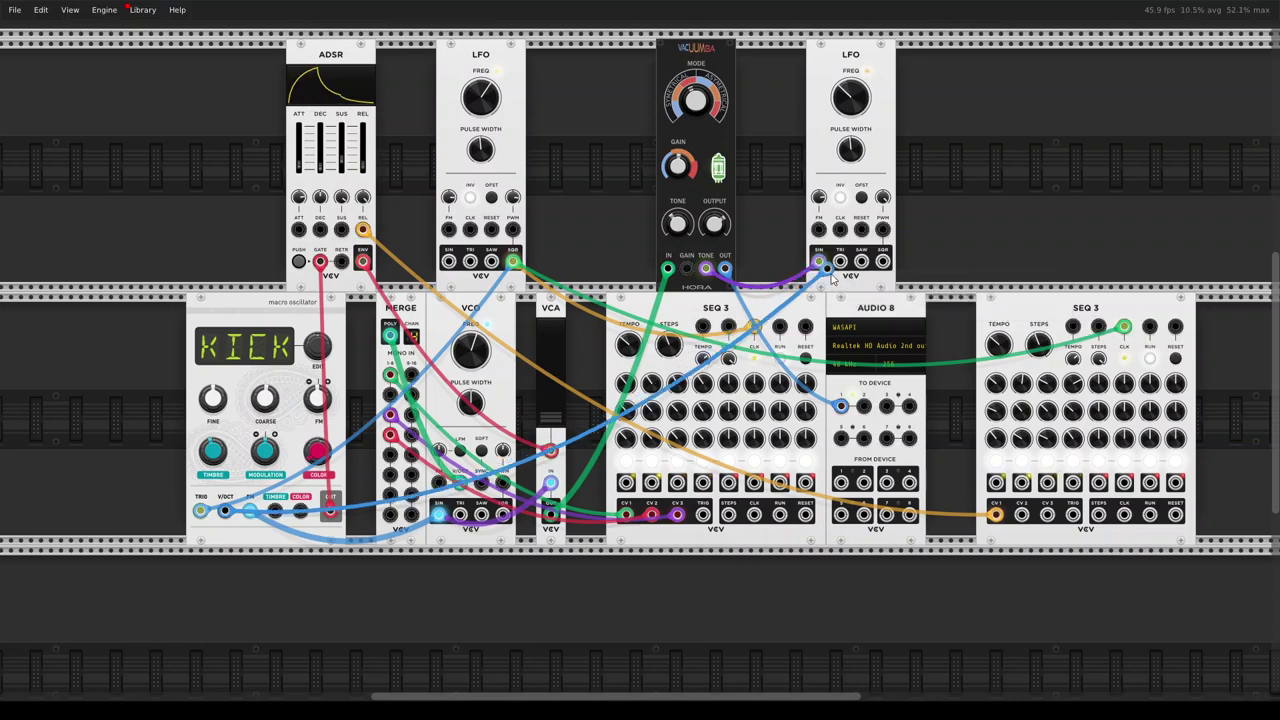
# Duplicate the LFO that modulates Vacuumba and patch the copy's sine output to the macro oscillator's V/OCT input
pyautogui.rightClick(850, 70)
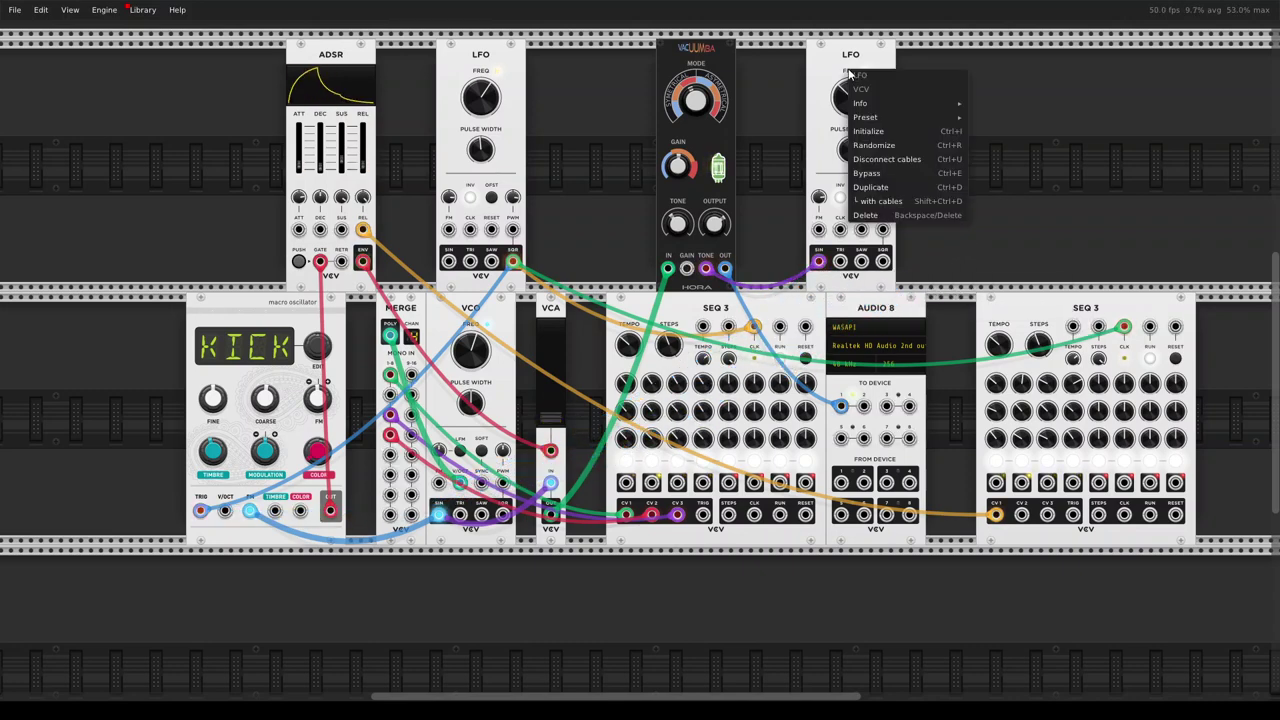
pyautogui.click(905, 186)
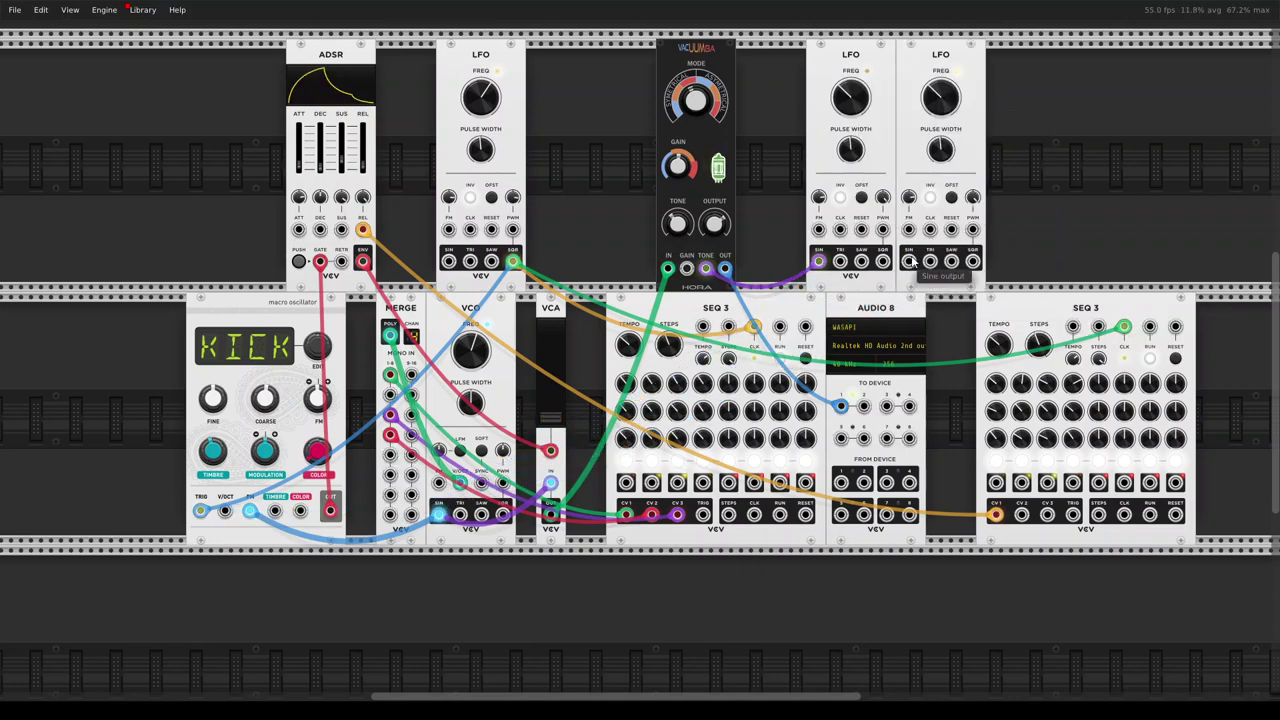
pyautogui.moveTo(908, 261); pyautogui.dragTo(224, 510)
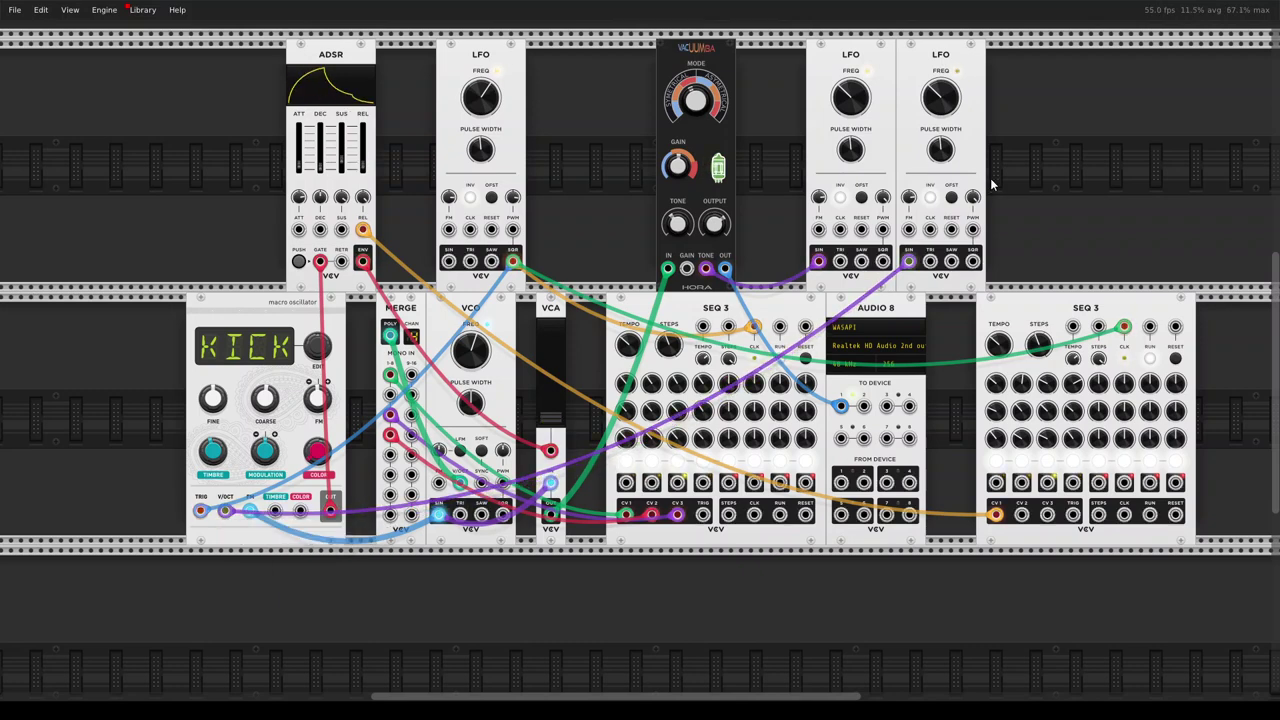
# Adjust the duplicated LFO's frequency, set its frequency modulation to about 72%, and toggle its invert and offset options
pyautogui.moveTo(940, 97); pyautogui.dragTo(940, 105)
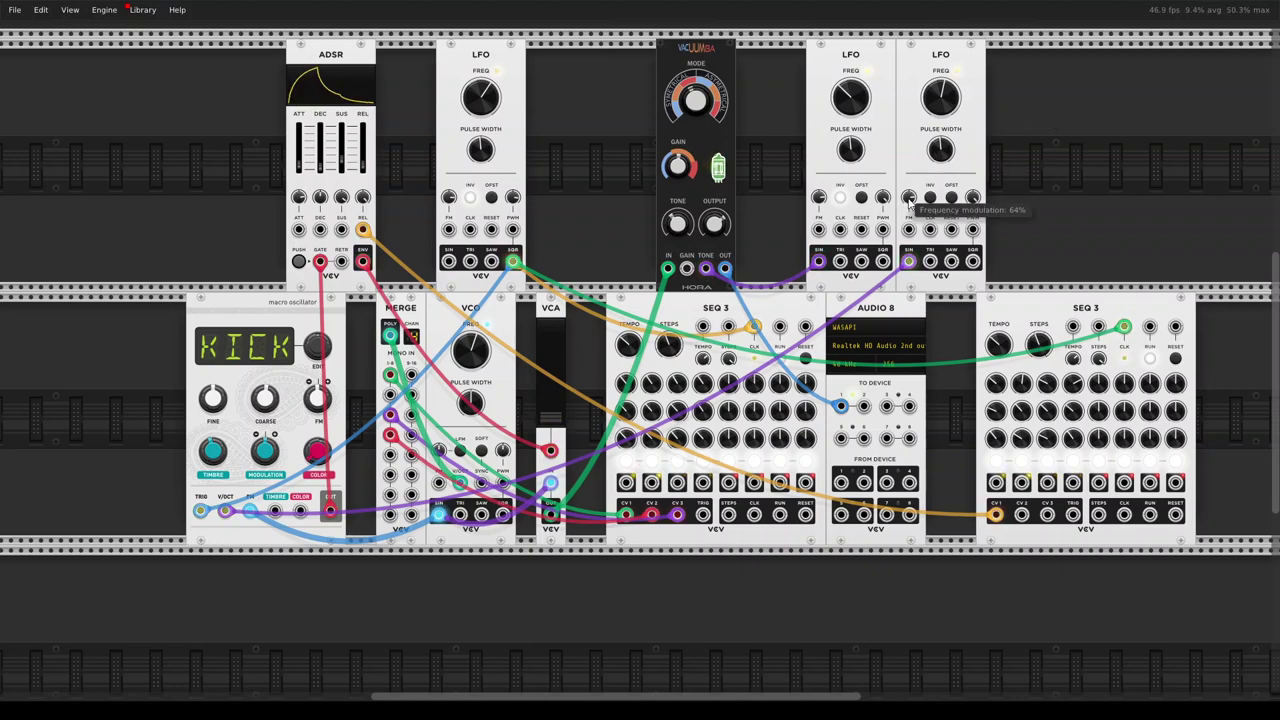
pyautogui.moveTo(909, 199); pyautogui.dragTo(910, 199)
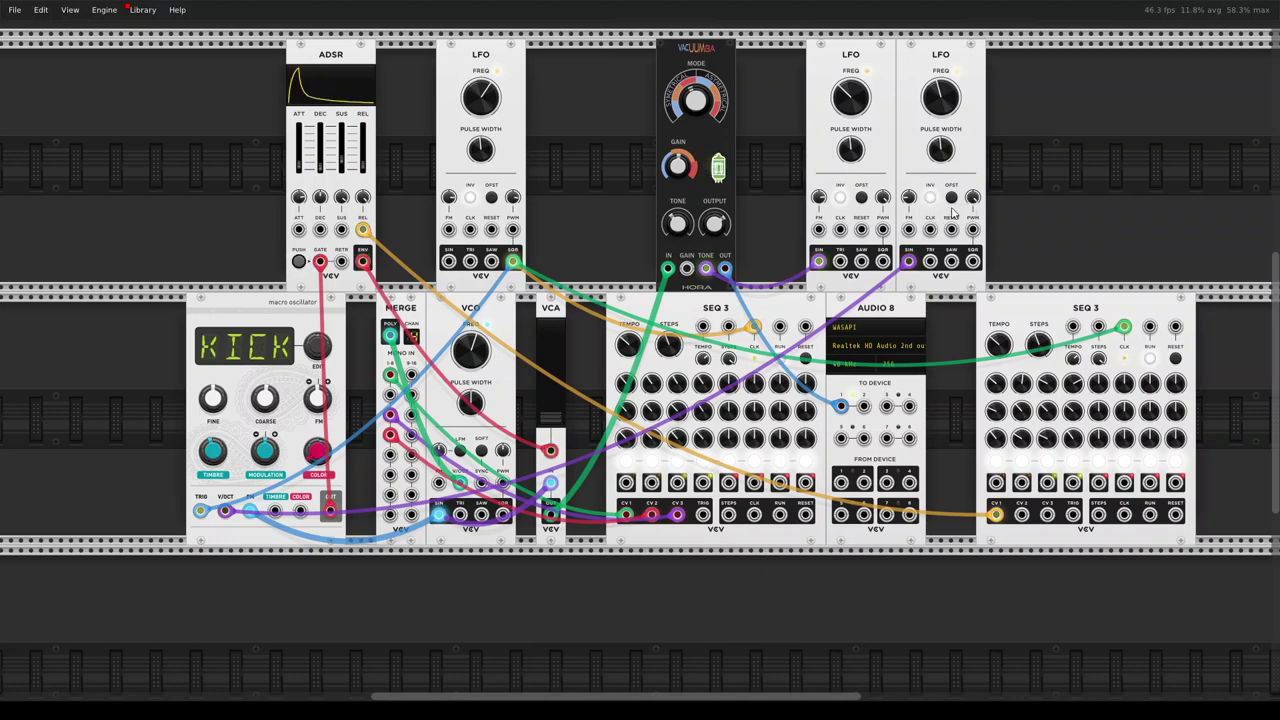
pyautogui.moveTo(909, 198); pyautogui.dragTo(909, 168)
pyautogui.click(929, 202)
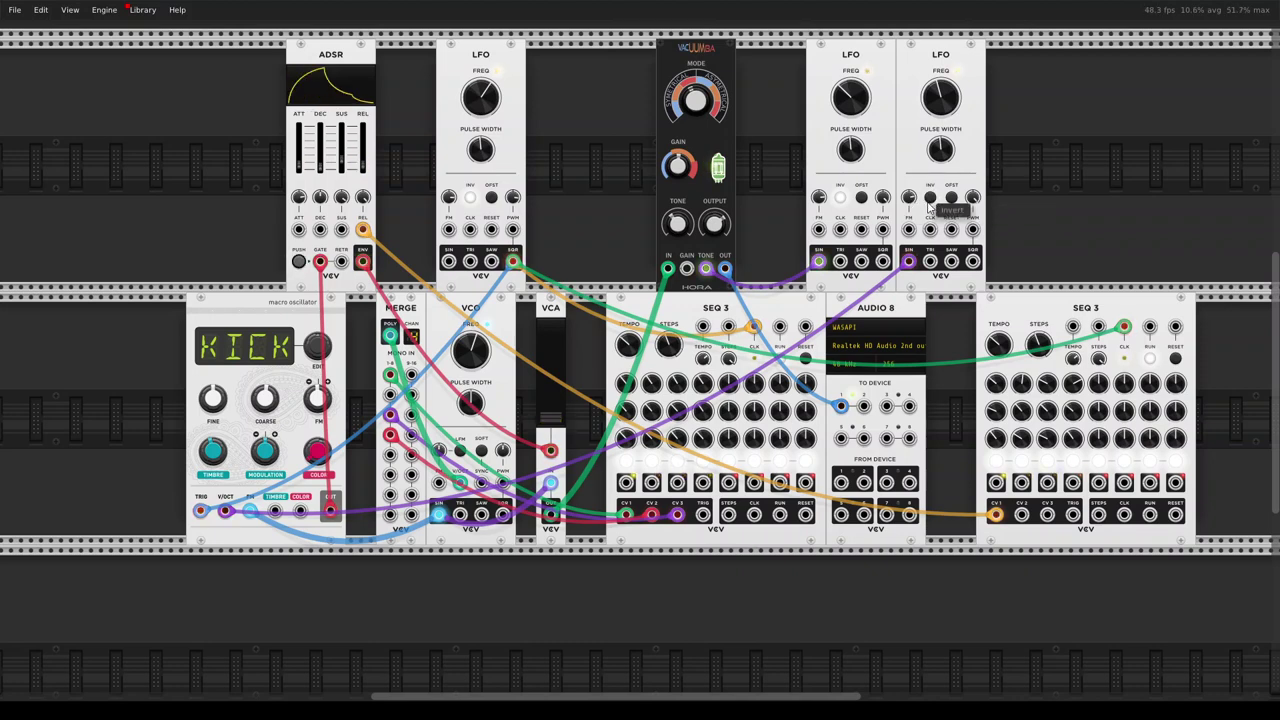
pyautogui.click(953, 198)
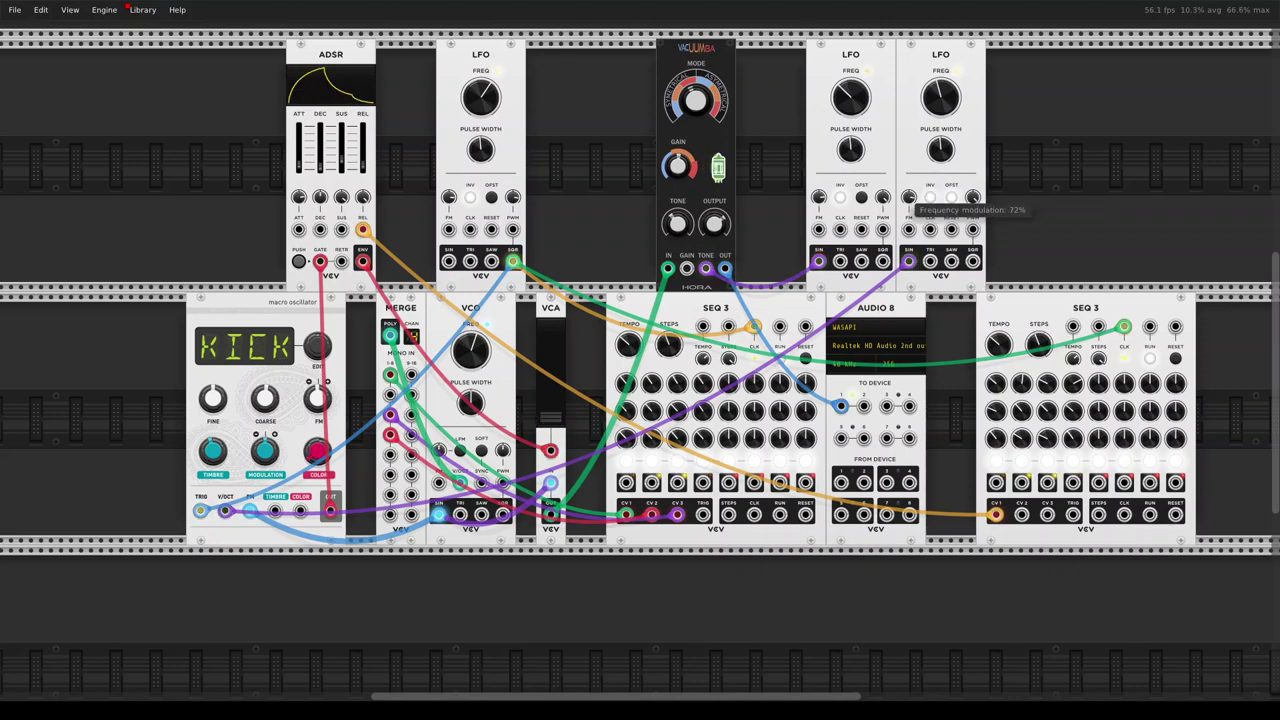
# Raise the frequency of the LFO modulating Vacuumba, set the clocking LFO to about 7.4 Hz, and readjust the duplicated LFO
pyautogui.moveTo(909, 198); pyautogui.dragTo(909, 194)
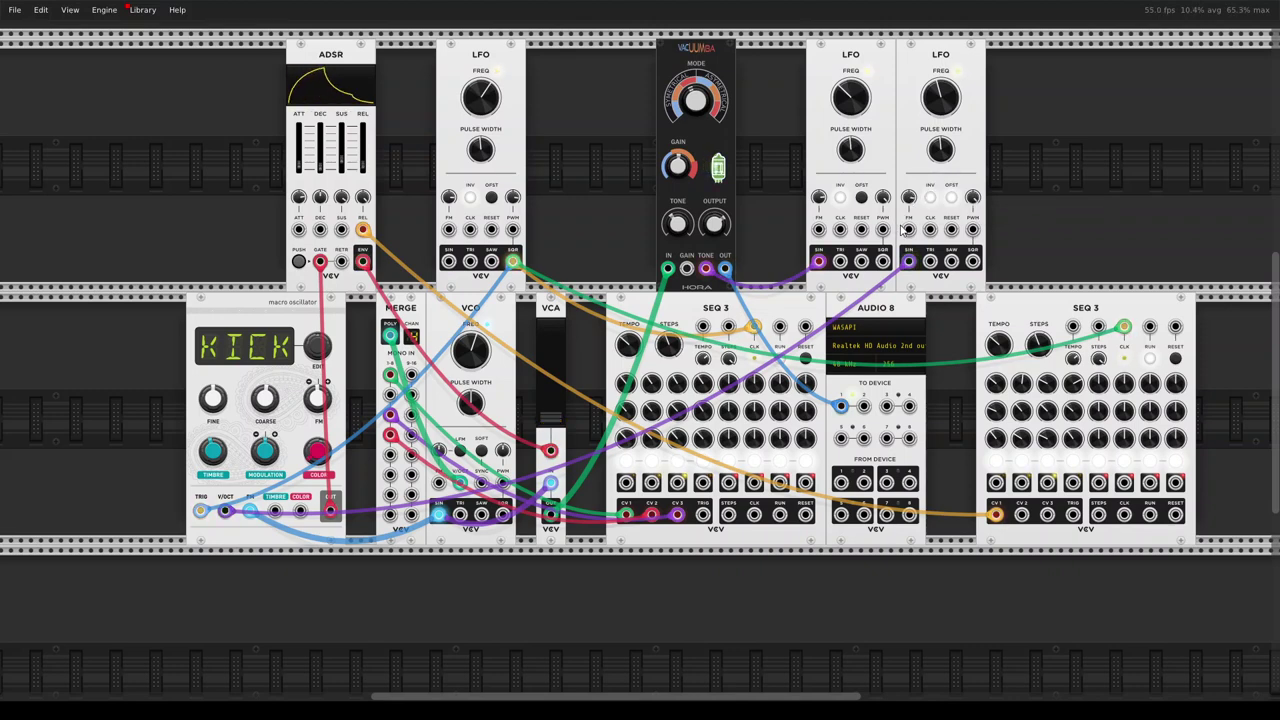
pyautogui.moveTo(850, 96); pyautogui.dragTo(850, 88)
pyautogui.moveTo(480, 96); pyautogui.dragTo(480, 106)
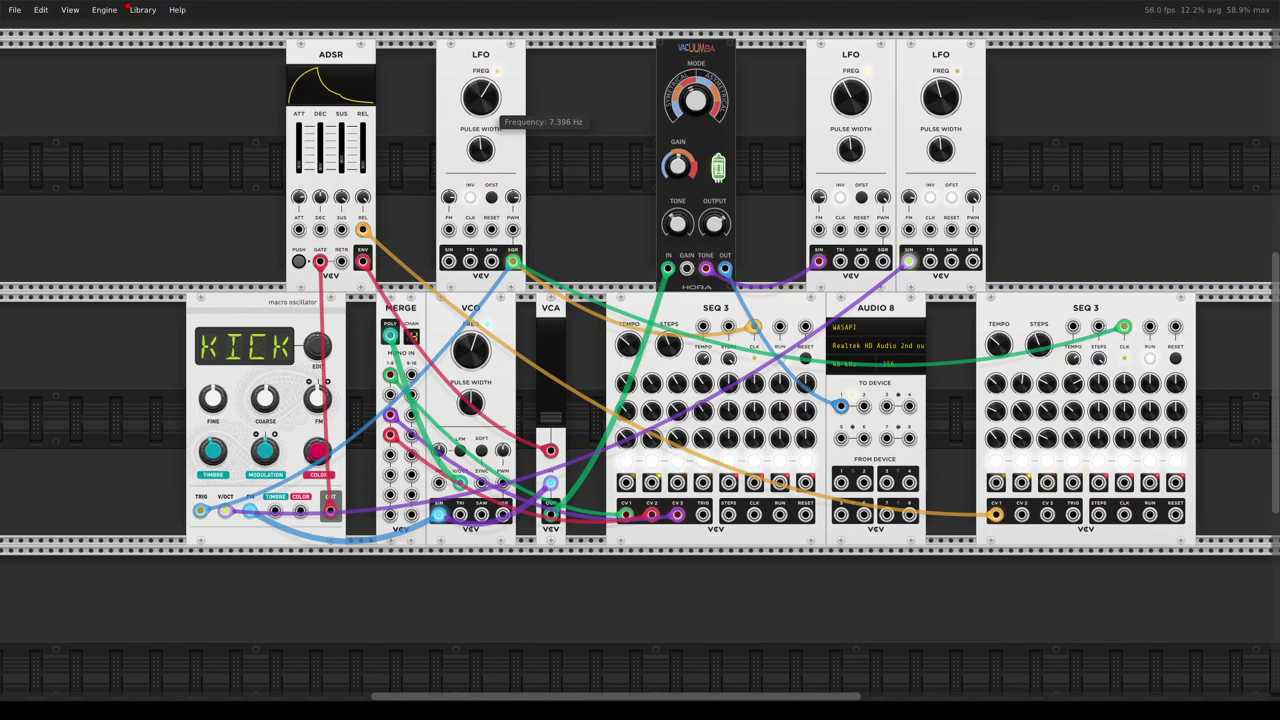
pyautogui.moveTo(845, 98); pyautogui.dragTo(848, 100)
pyautogui.moveTo(947, 110); pyautogui.dragTo(947, 107)
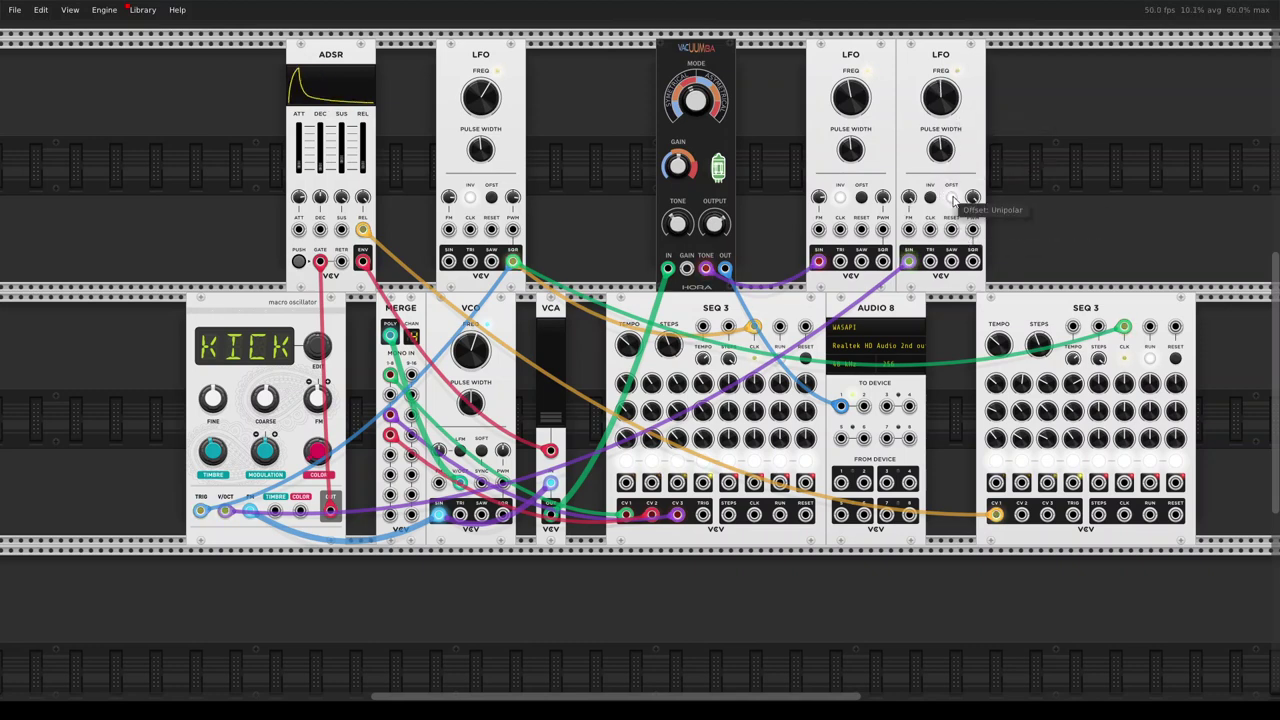
# Vary the duplicated LFO's frequency, invert and offset, with frequency modulation at 100% and pulse width modulation at about -20.5%
pyautogui.moveTo(940, 97)
pyautogui.mouseDown()
pyautogui.moveTo(940, 118)
pyautogui.moveTo(957, 96)
pyautogui.mouseUp()
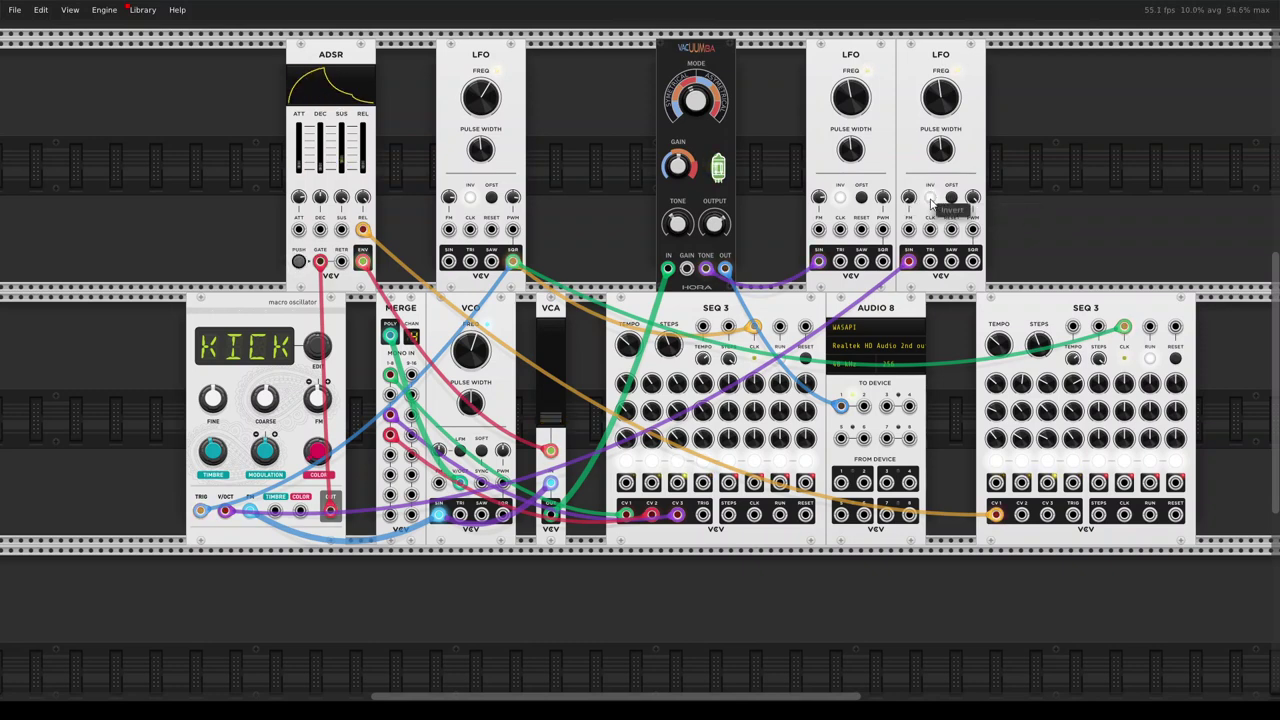
pyautogui.moveTo(940, 100); pyautogui.dragTo(940, 100)
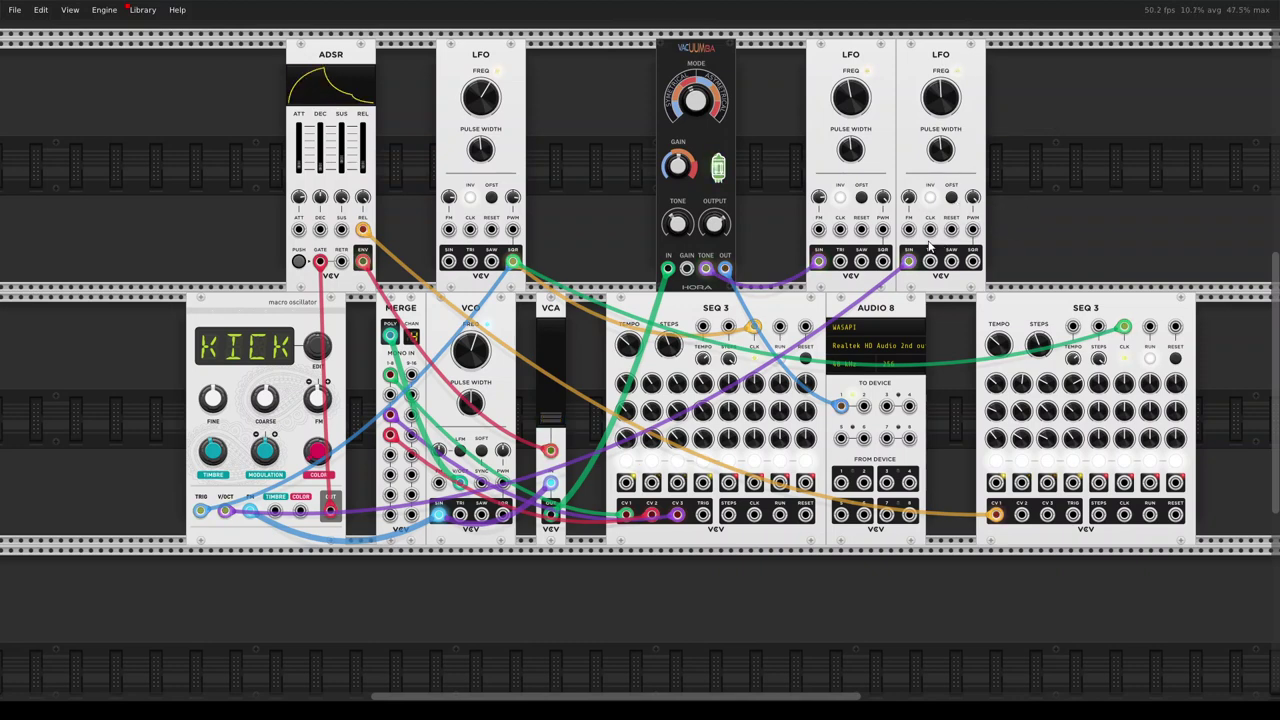
pyautogui.click(950, 199)
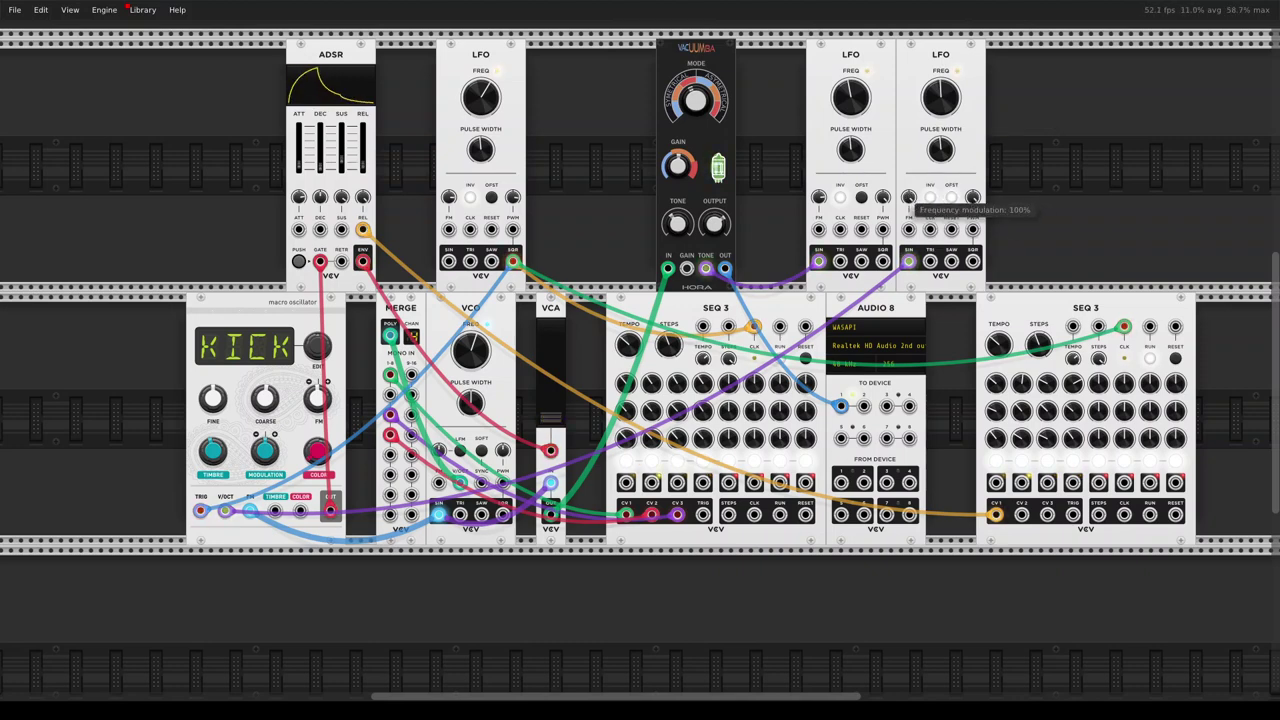
pyautogui.moveTo(972, 197); pyautogui.dragTo(972, 197)
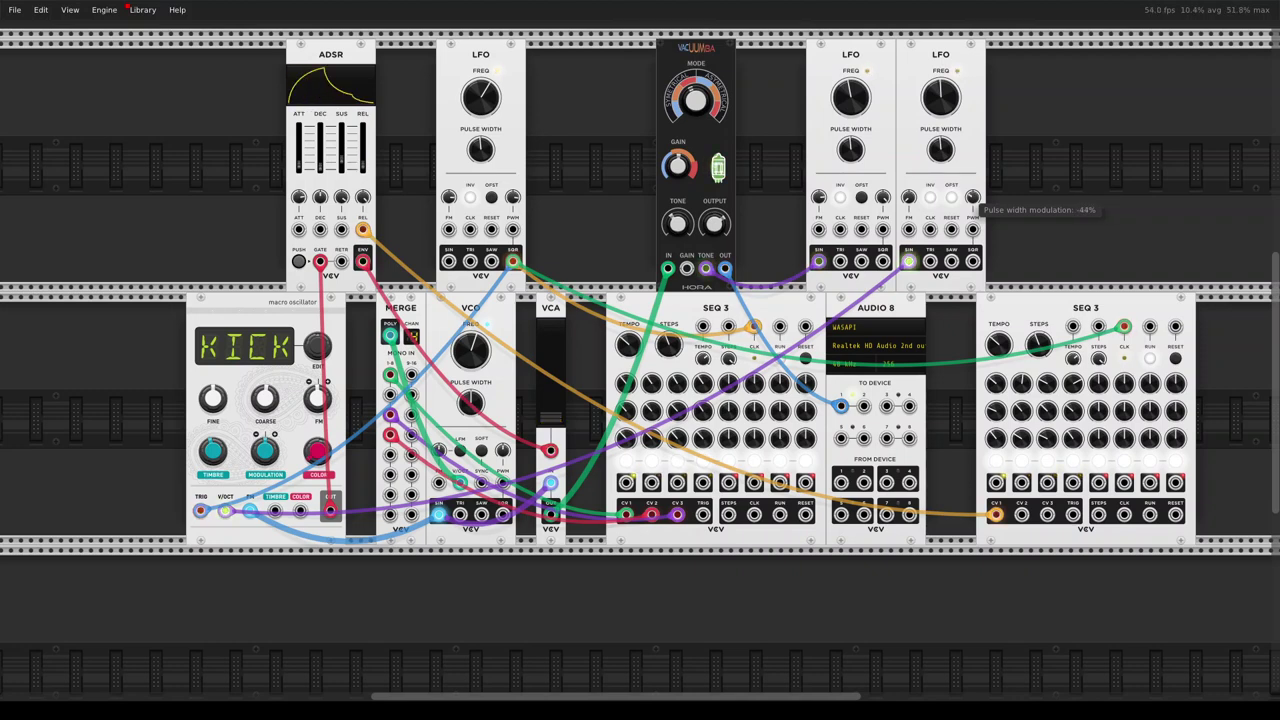
pyautogui.moveTo(972, 197); pyautogui.dragTo(972, 197)
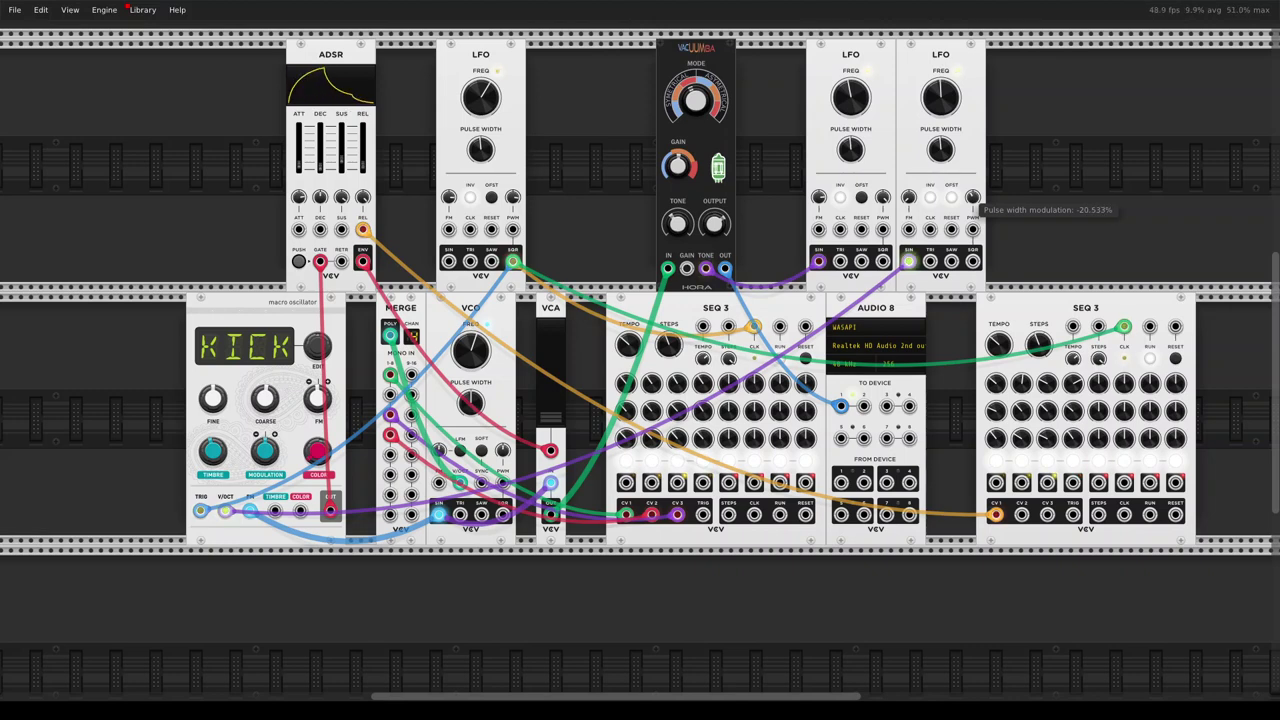
pyautogui.moveTo(972, 197); pyautogui.dragTo(972, 197)
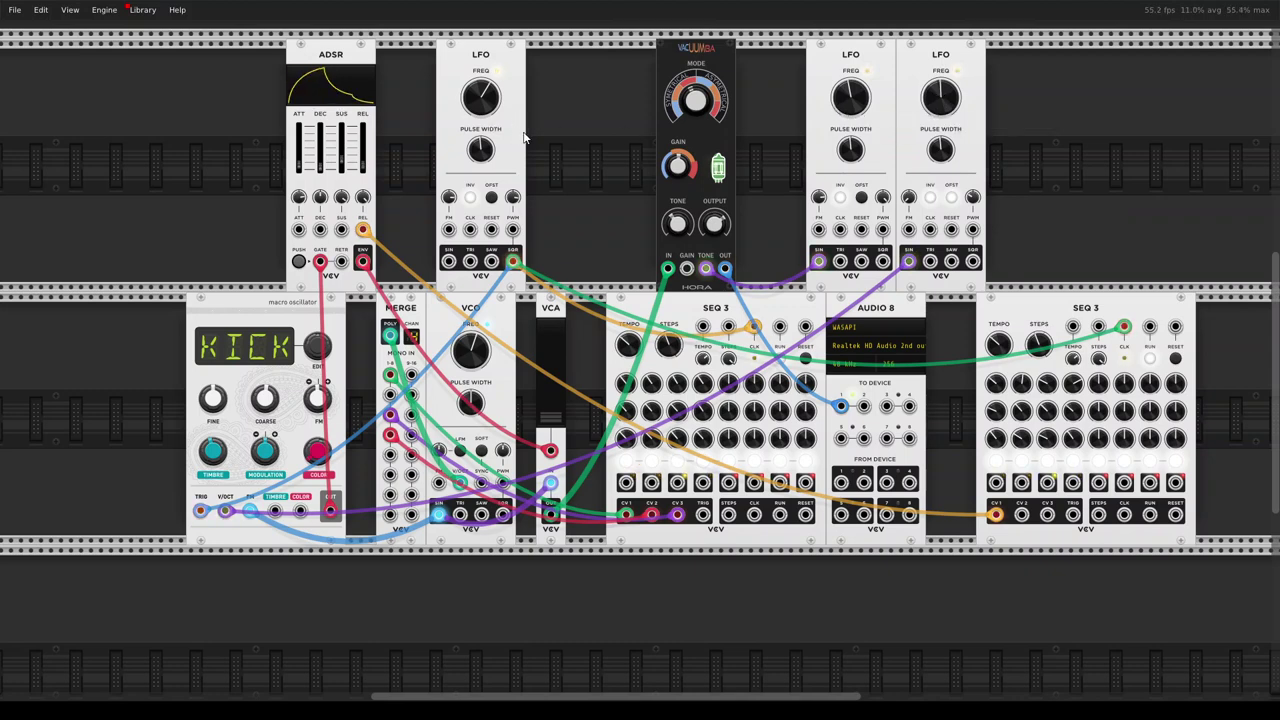
pyautogui.moveTo(940, 96); pyautogui.dragTo(940, 96)
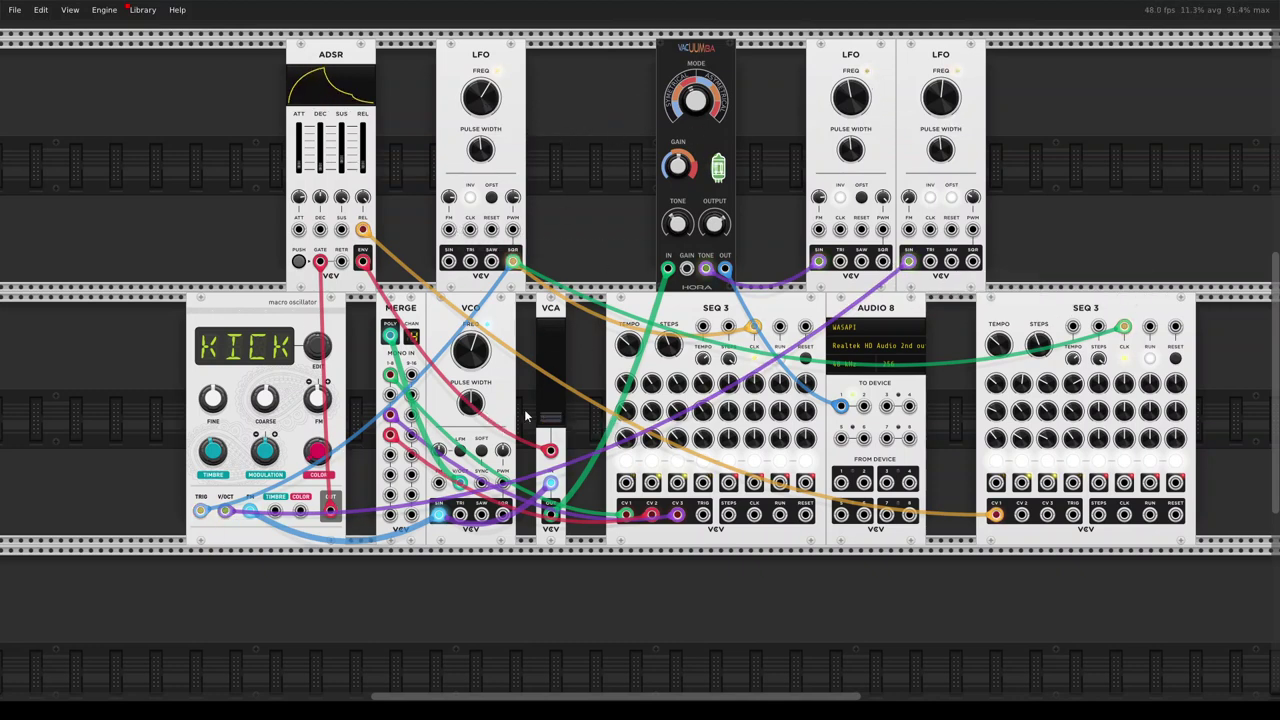
# Raise the VCO's frequency, and adjust the frequencies of the Vacuumba LFO and the duplicated LFO
pyautogui.moveTo(485, 358); pyautogui.dragTo(485, 348)
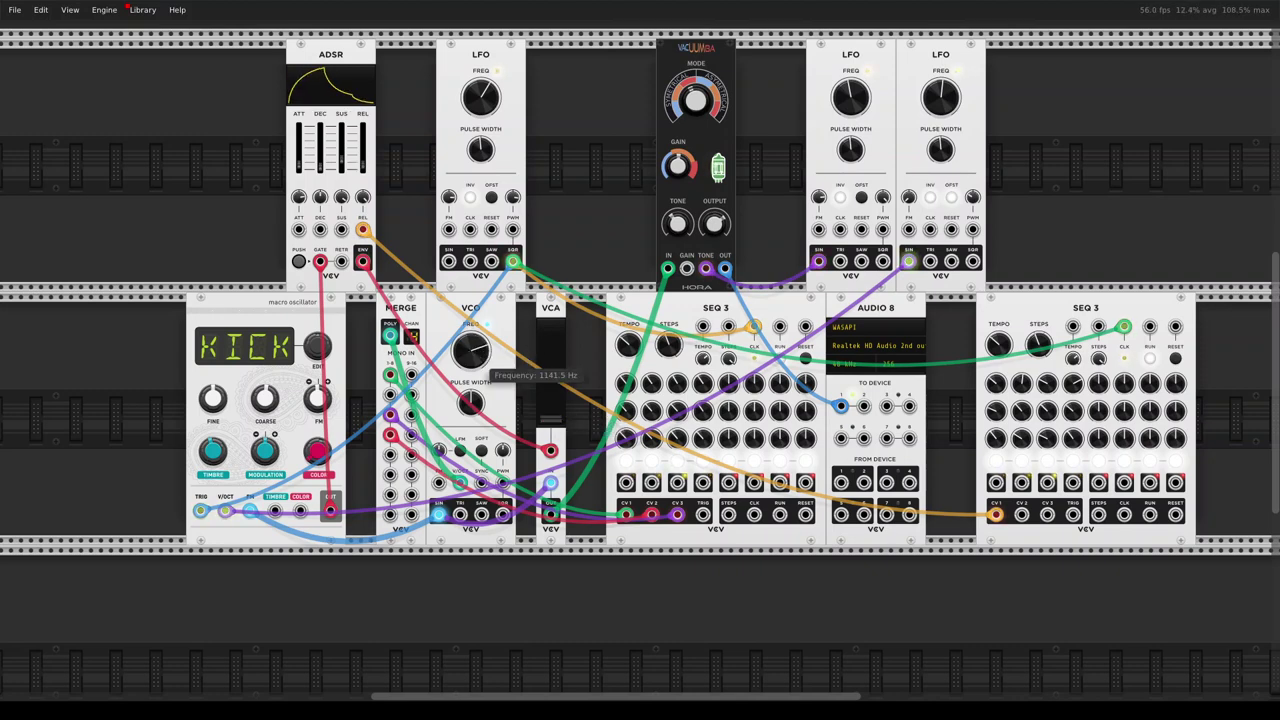
pyautogui.moveTo(480, 350); pyautogui.dragTo(480, 338)
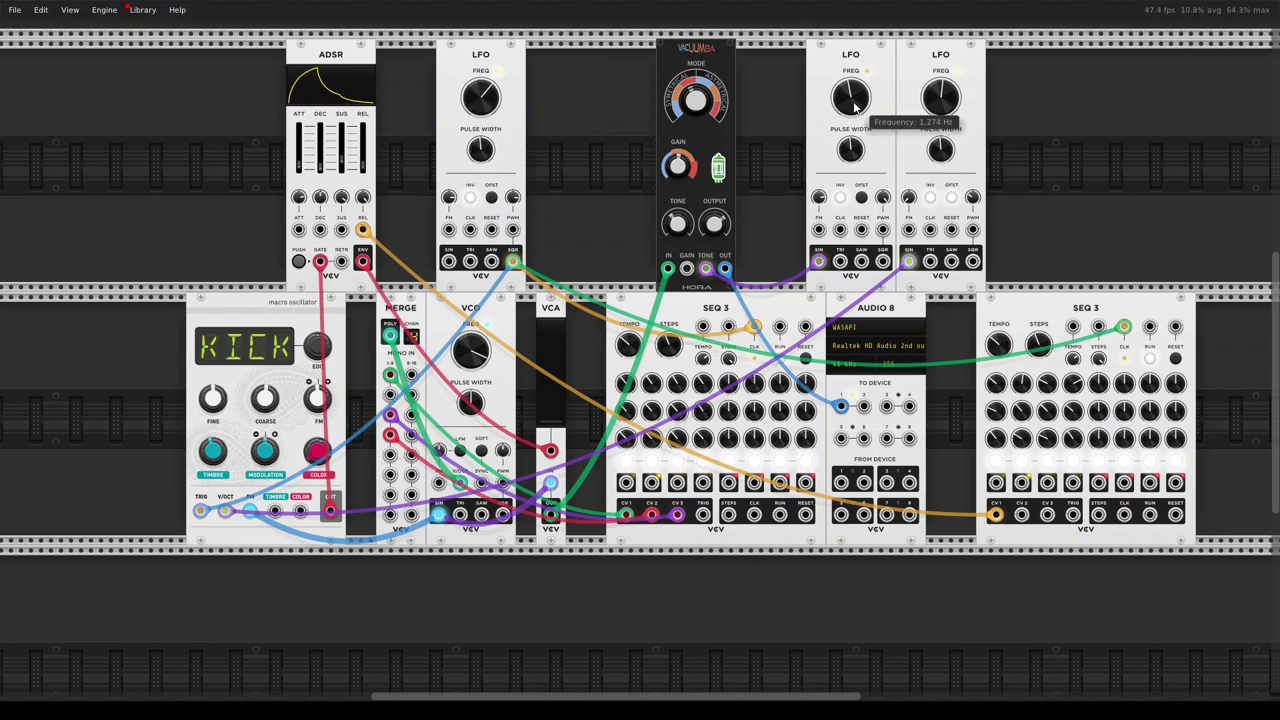
pyautogui.moveTo(872, 118); pyautogui.dragTo(962, 118)
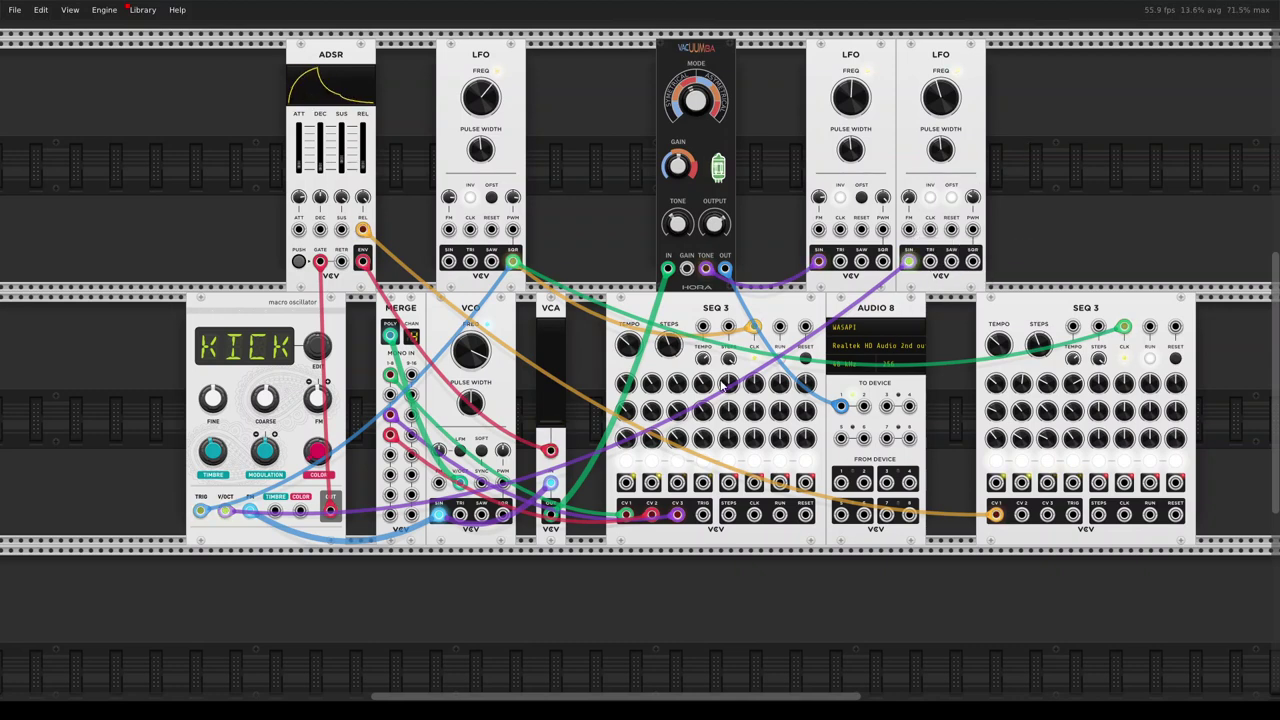
# Retune CV knobs of steps 1, 3 and 4 on the first SEQ 3, setting CV 1 step 3 to about -2.4 V
pyautogui.moveTo(632, 388)
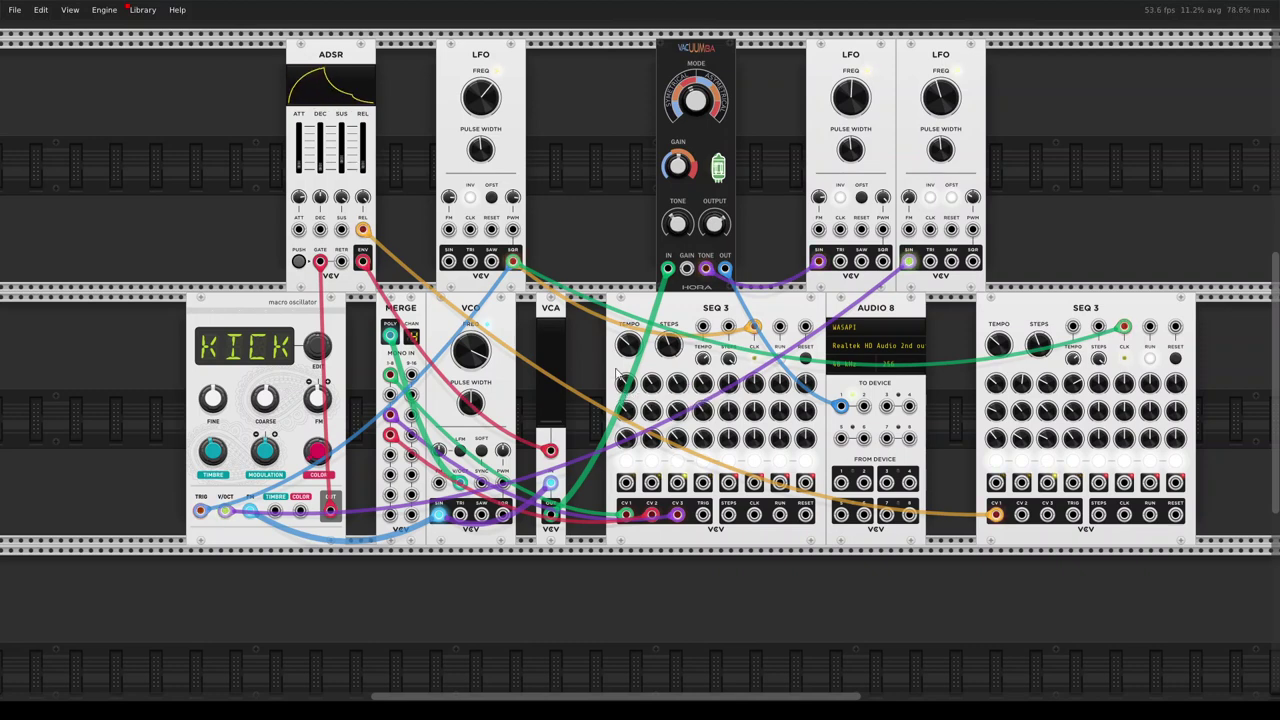
pyautogui.moveTo(624, 412)
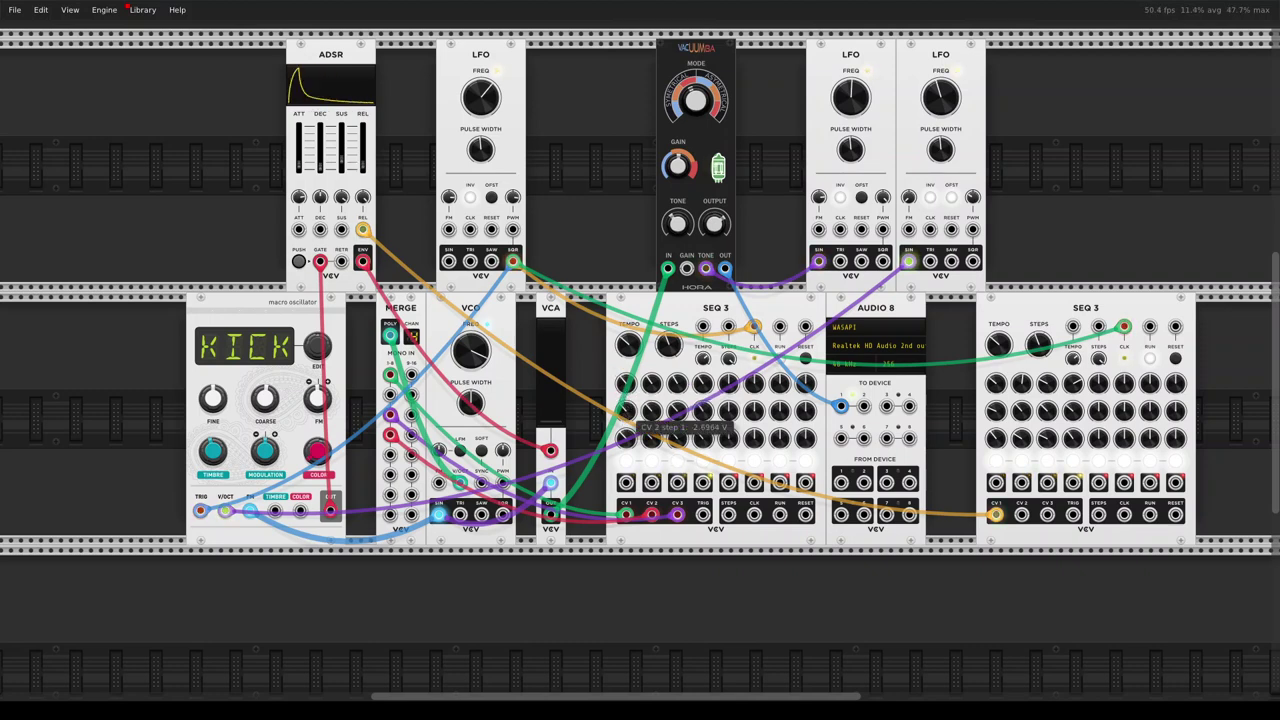
pyautogui.moveTo(626, 443)
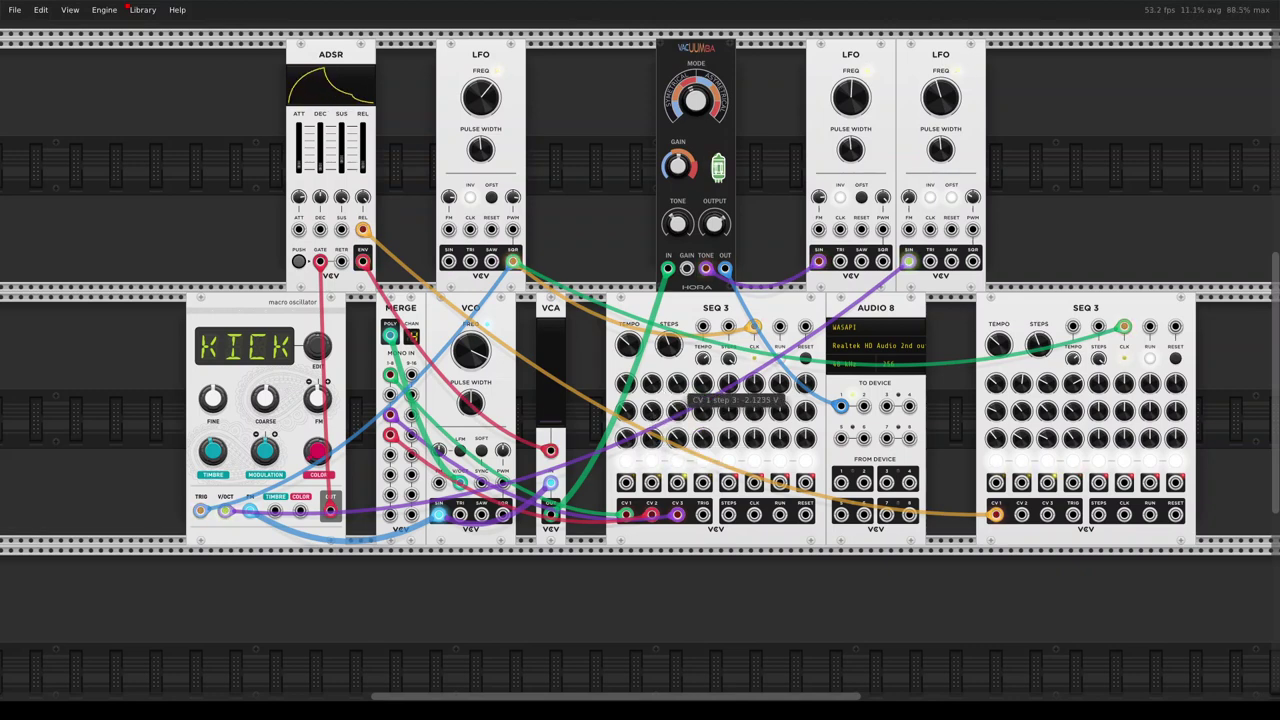
pyautogui.moveTo(677, 411); pyautogui.dragTo(677, 394)
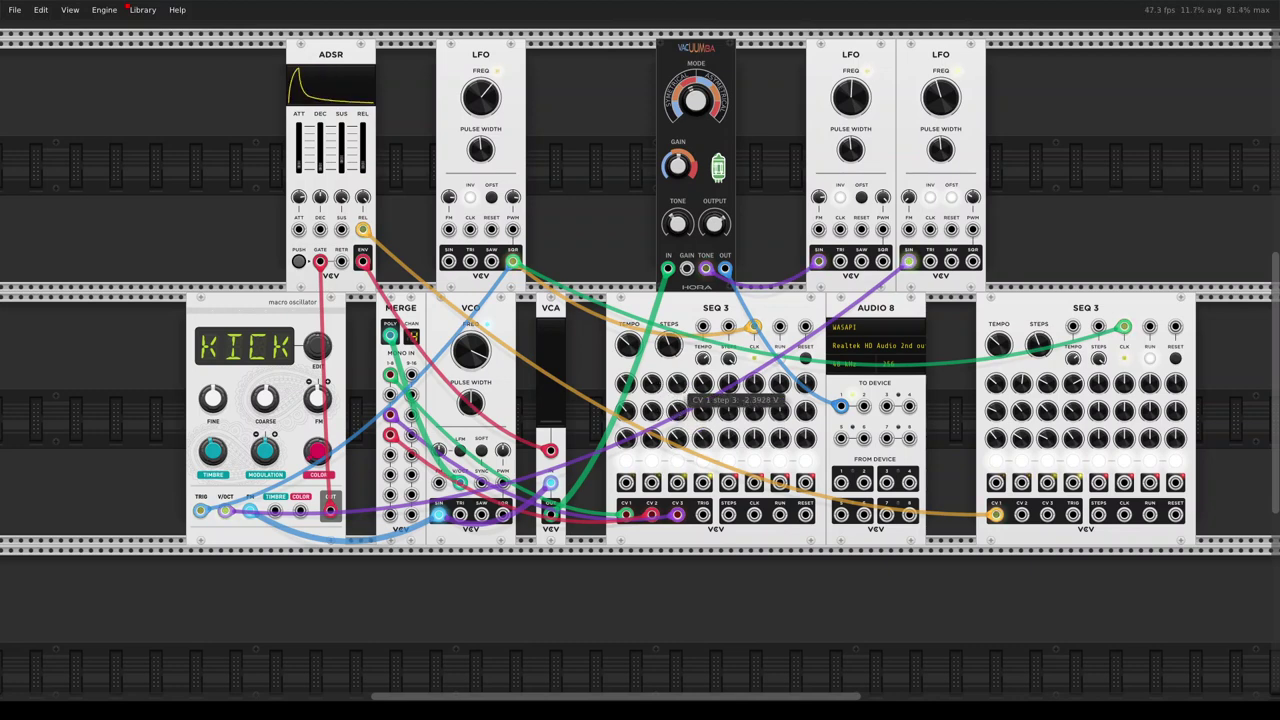
pyautogui.moveTo(677, 439); pyautogui.dragTo(677, 445)
pyautogui.moveTo(703, 438)
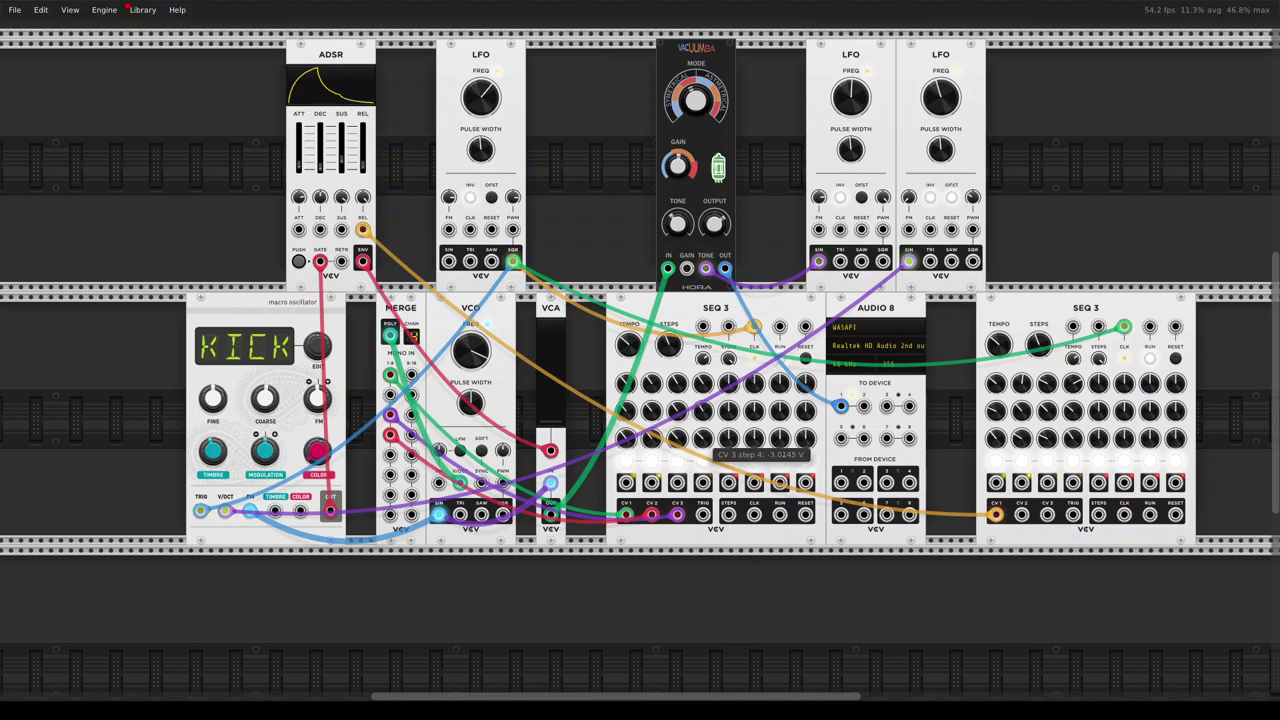
pyautogui.moveTo(703, 386)
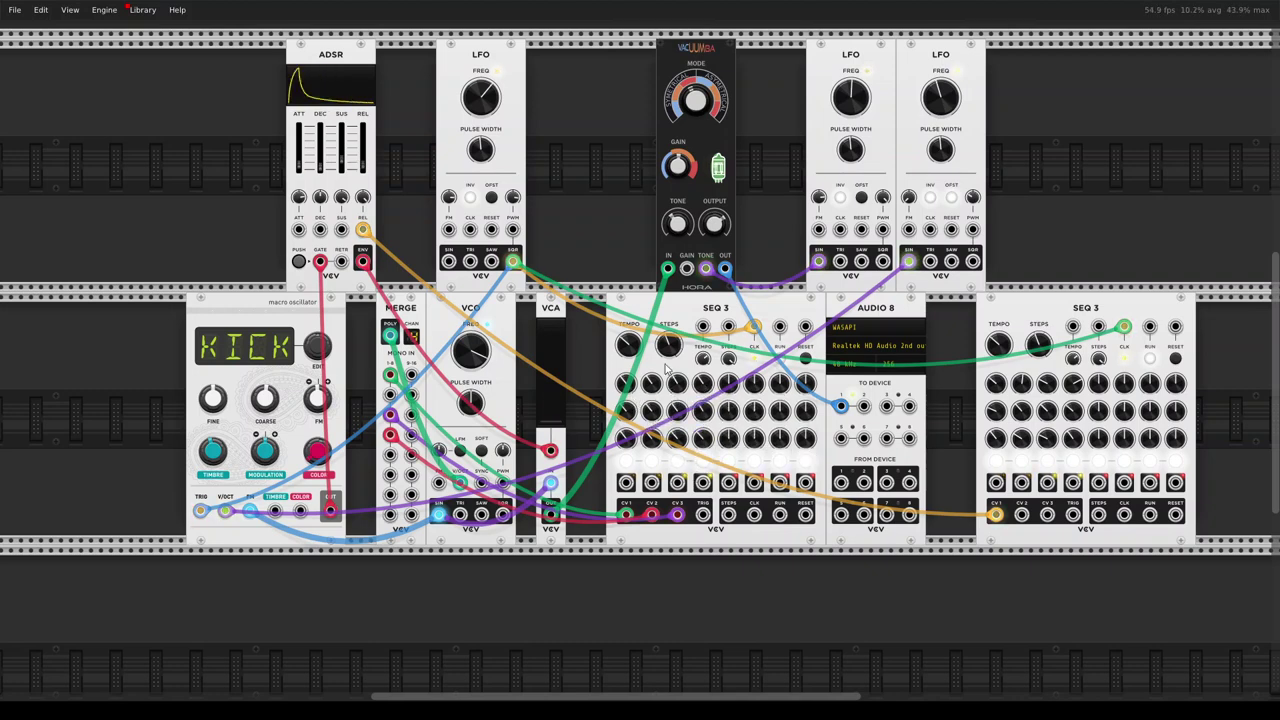
pyautogui.moveTo(560, 413)
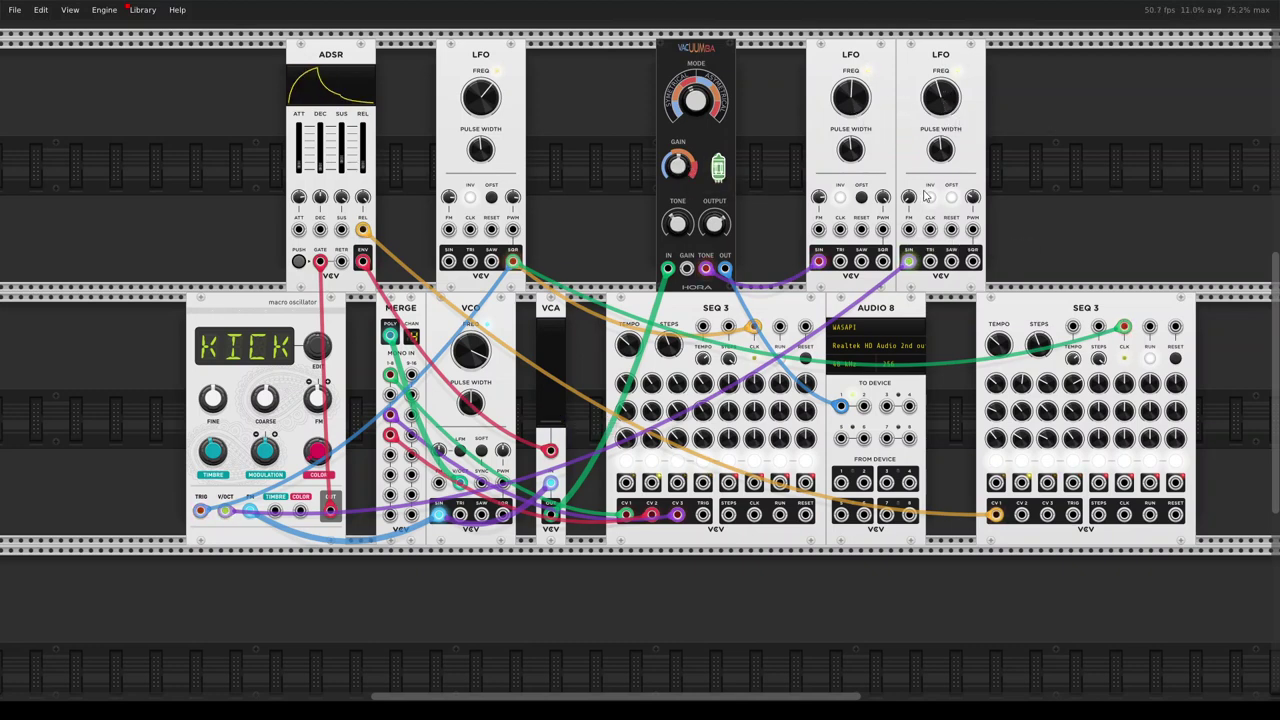
# Set the duplicated LFO's frequency modulation to 100% and move its V/OCT cable from the sine to the triangle output
pyautogui.moveTo(909, 199)
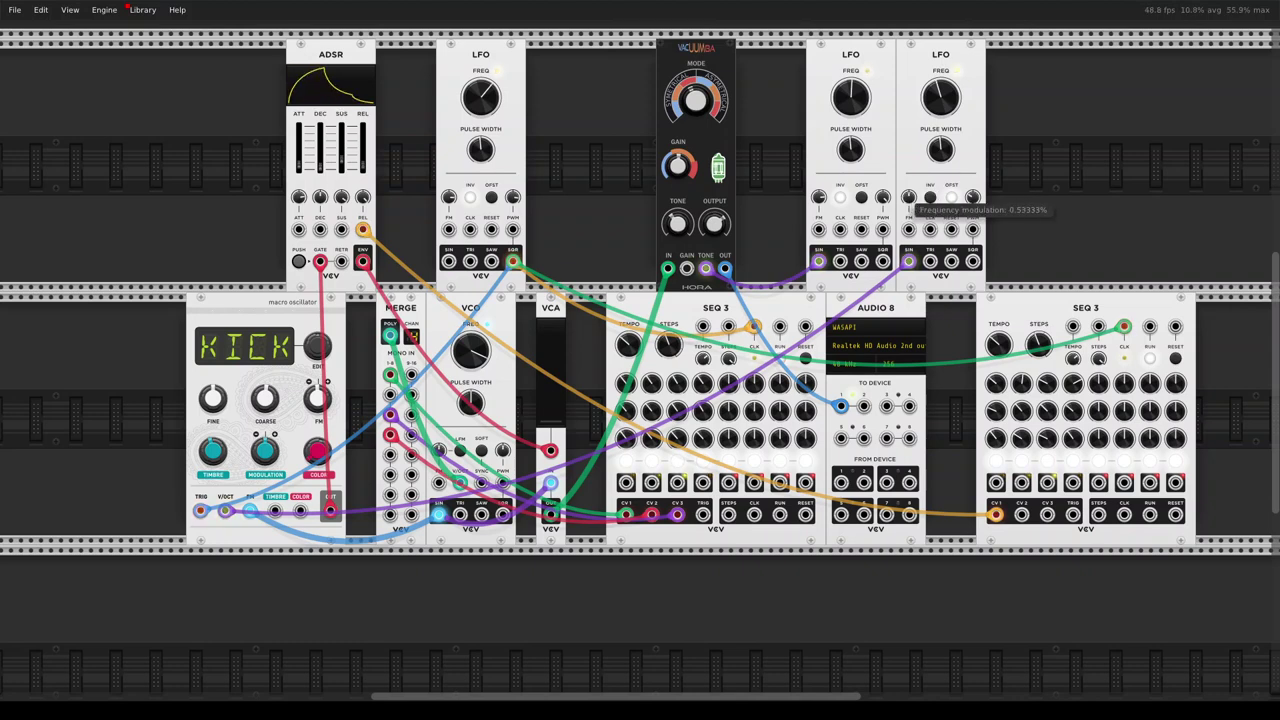
pyautogui.moveTo(909, 198); pyautogui.dragTo(909, 98)
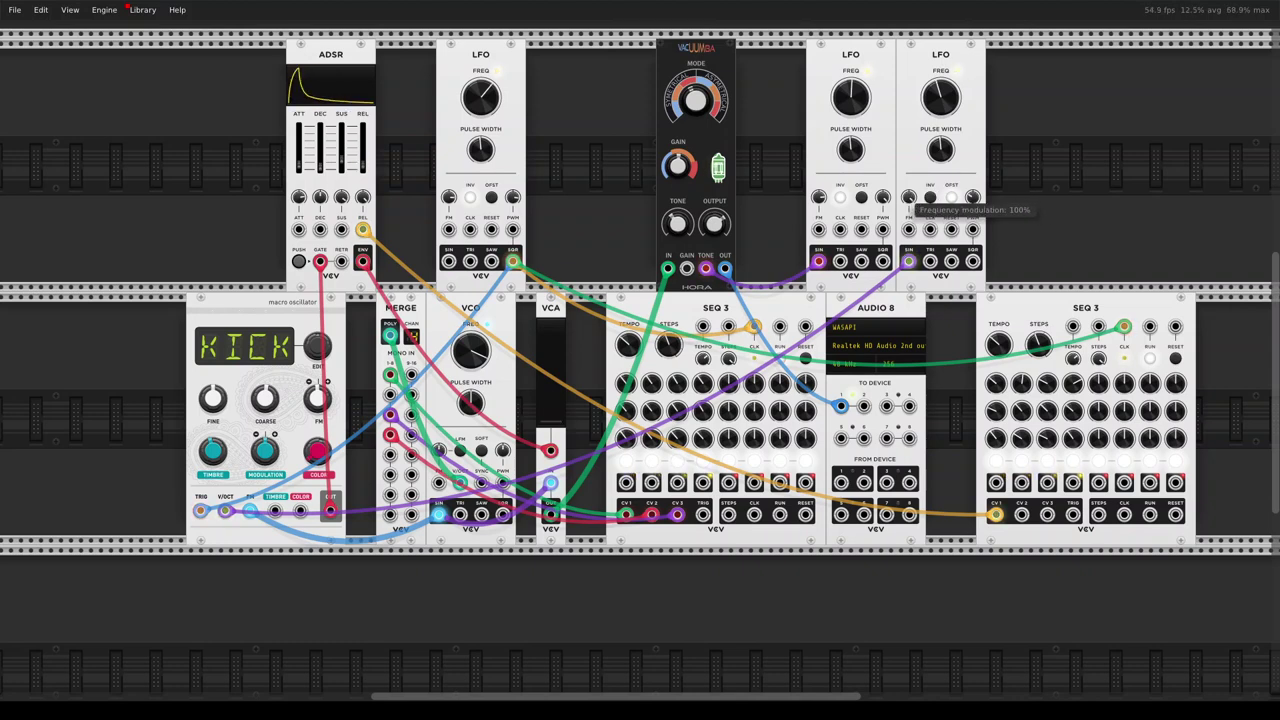
pyautogui.moveTo(909, 261); pyautogui.dragTo(930, 262)
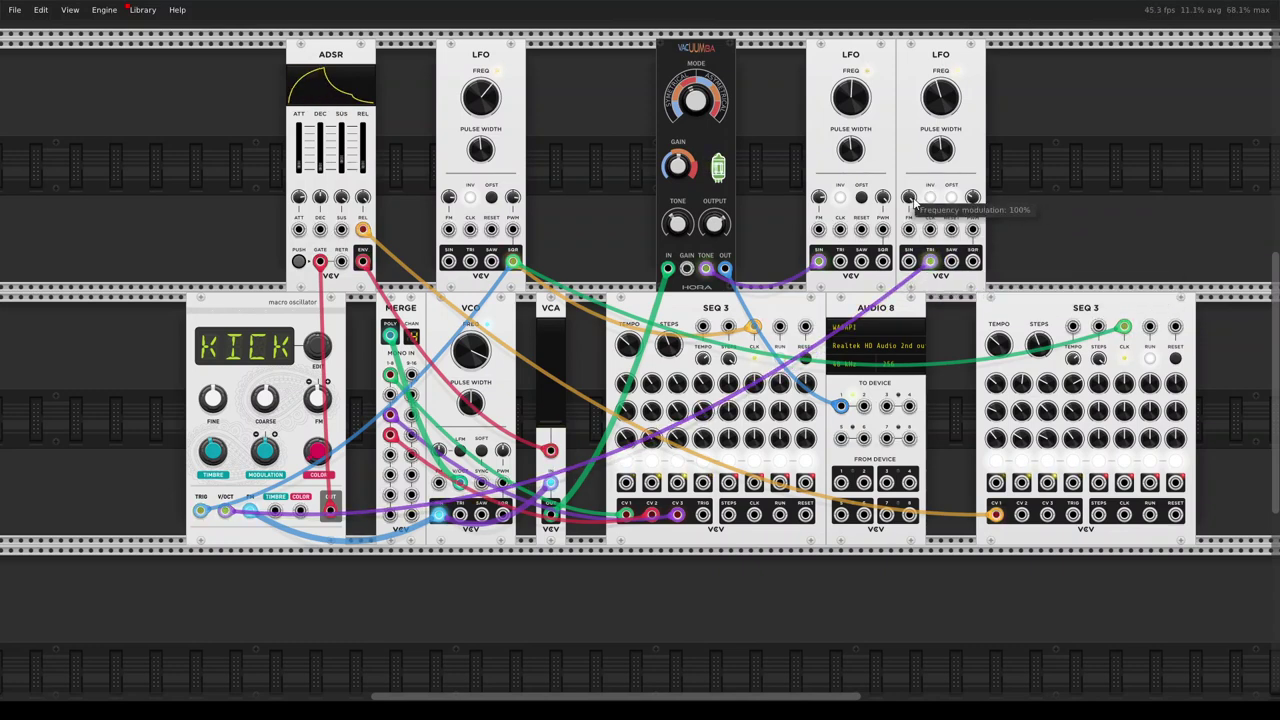
# Initialize the duplicated LFO and move the macro oscillator's V/OCT cable back to its sine output
pyautogui.rightClick(925, 177)
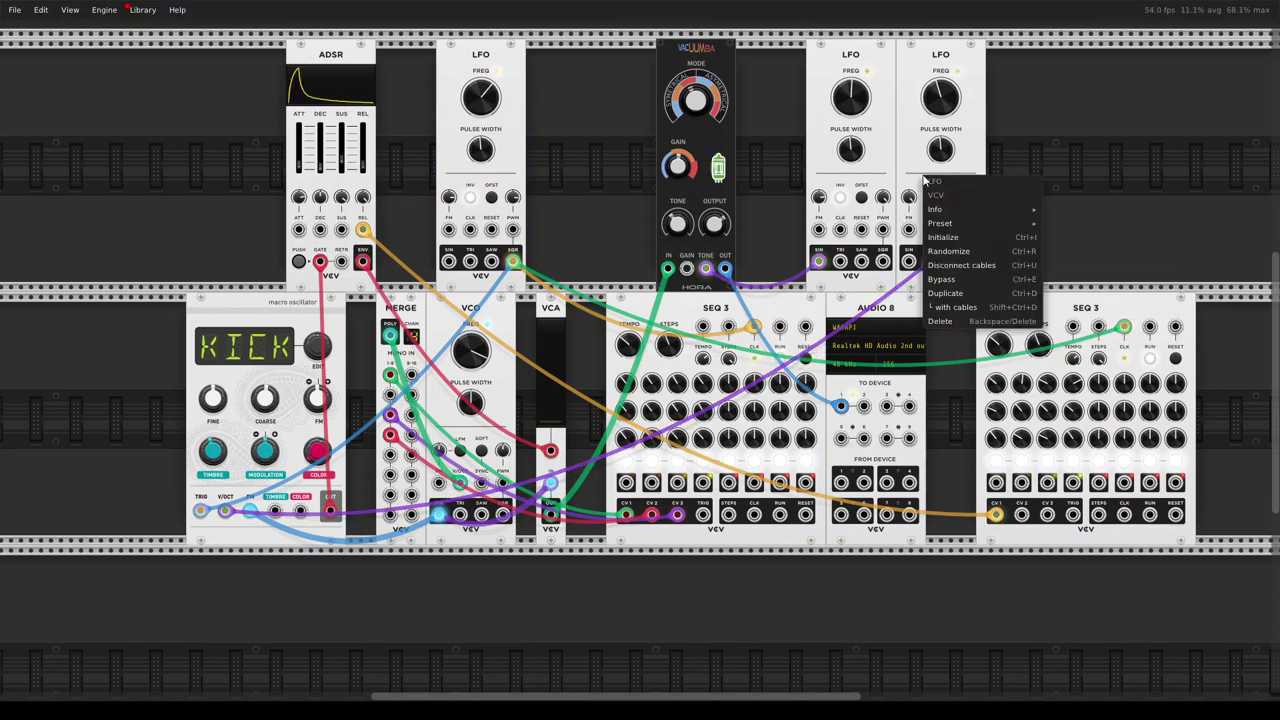
pyautogui.click(969, 238)
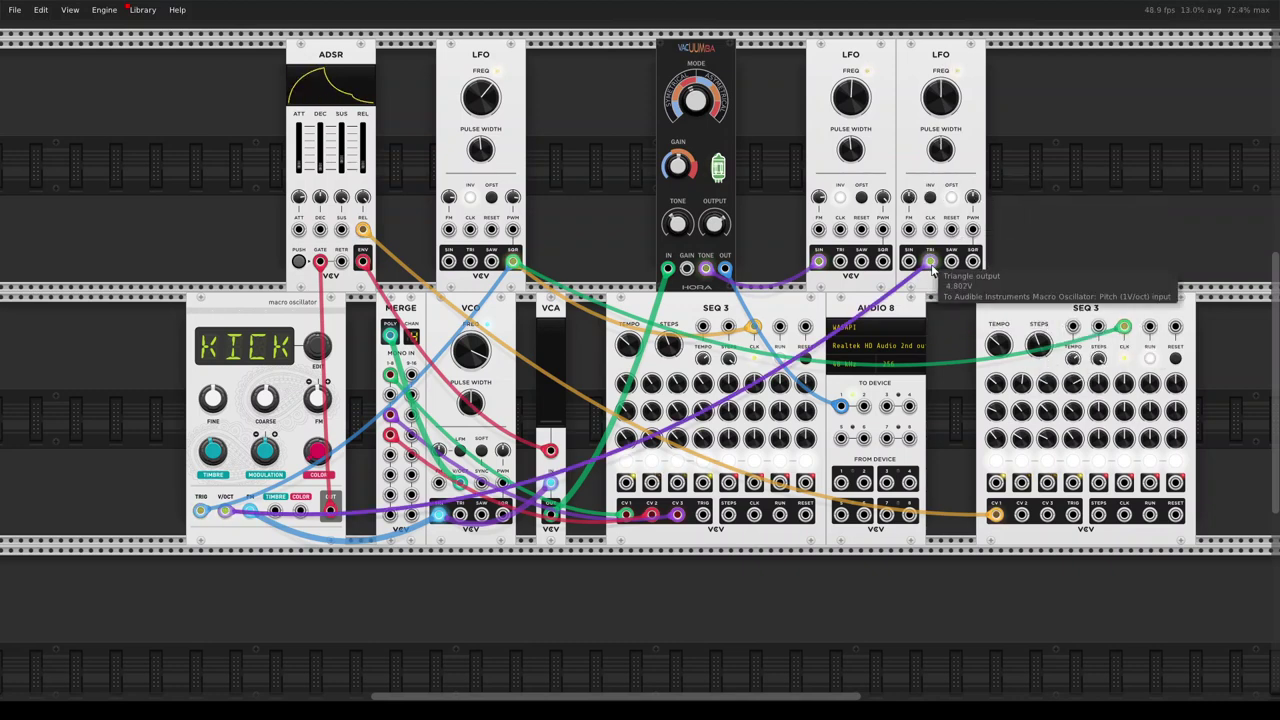
pyautogui.moveTo(930, 263); pyautogui.dragTo(908, 262)
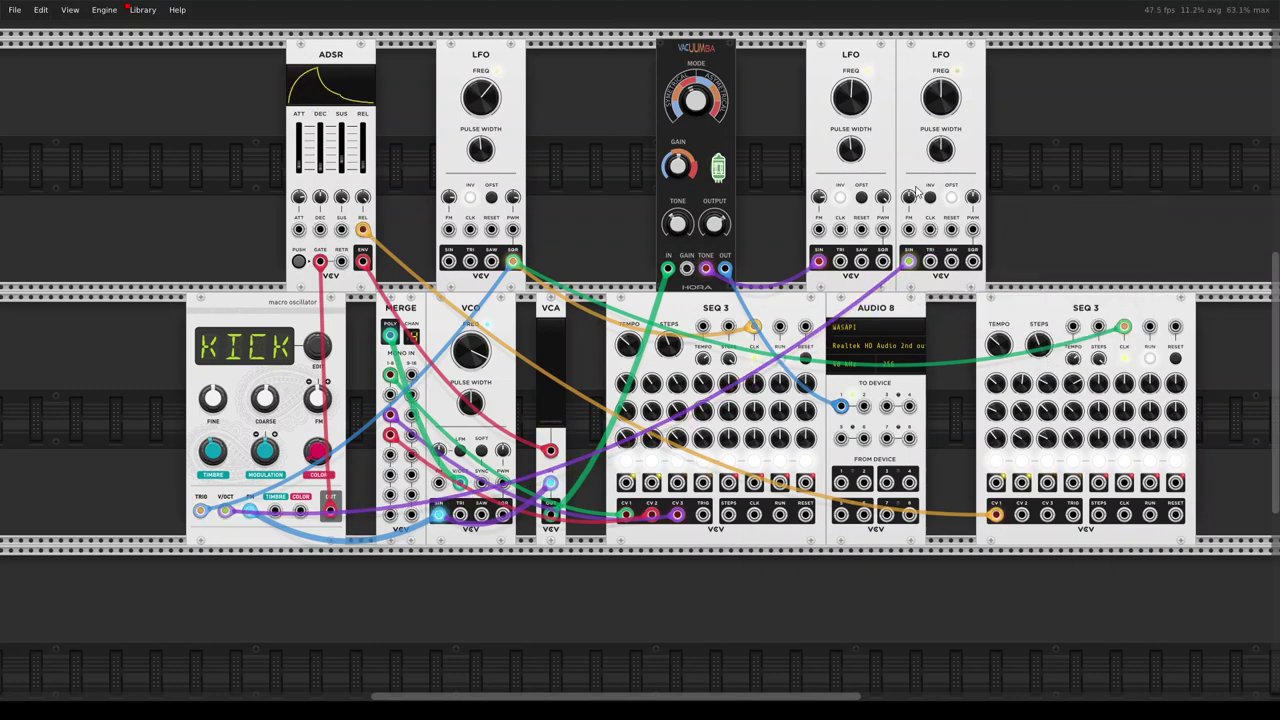
# Lower the clocking LFO's frequency and set the duplicated LFO's frequency to about 2.58 Hz
pyautogui.moveTo(932, 103)
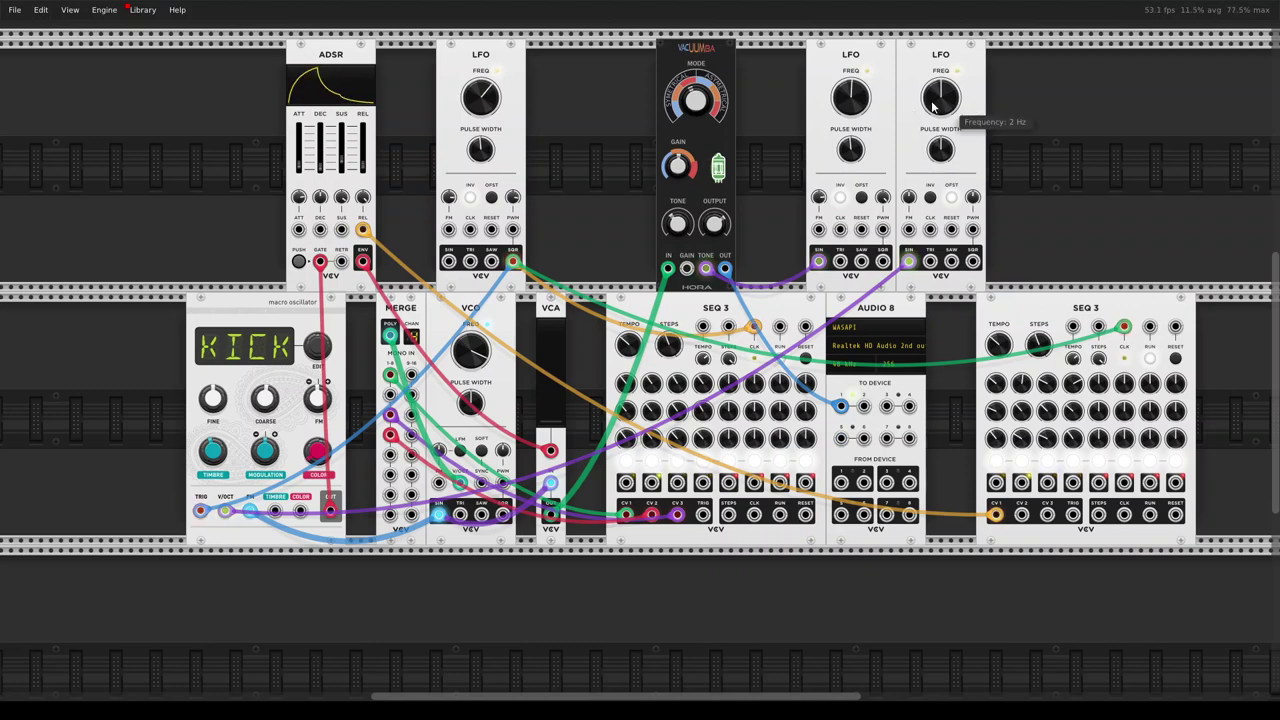
pyautogui.moveTo(933, 105); pyautogui.dragTo(933, 124)
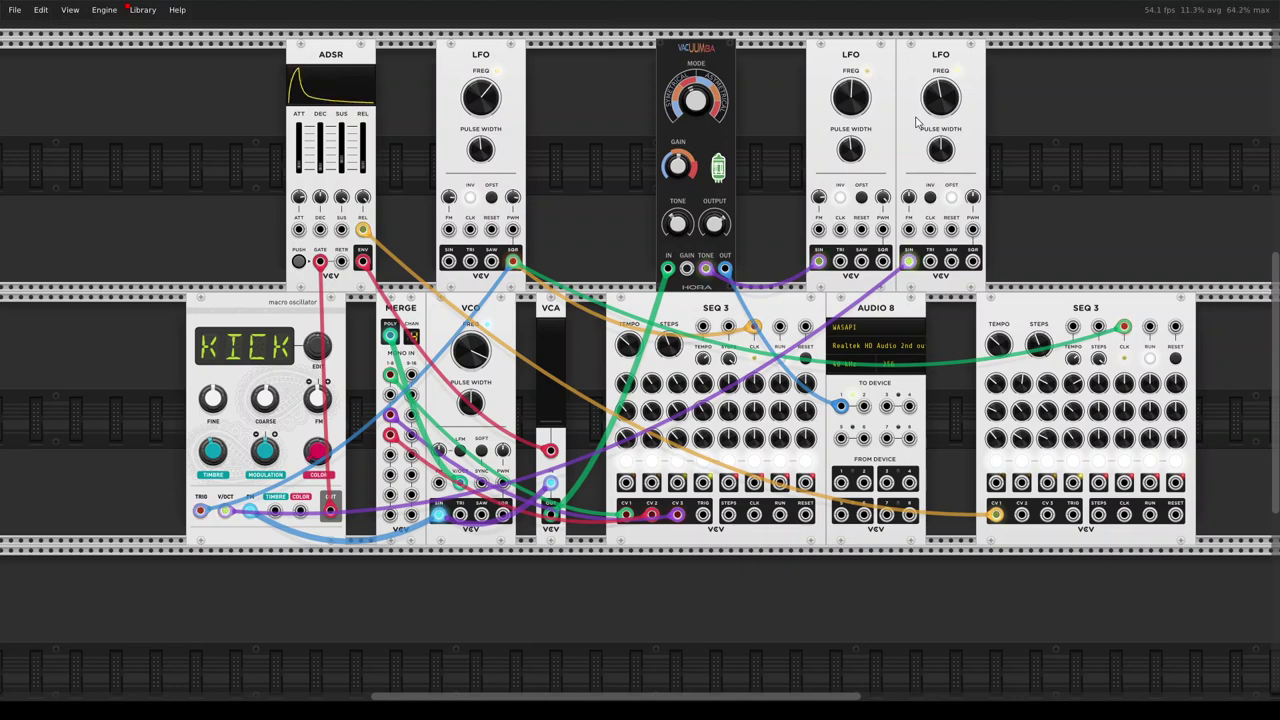
pyautogui.moveTo(487, 114)
pyautogui.moveTo(487, 114); pyautogui.dragTo(486, 115)
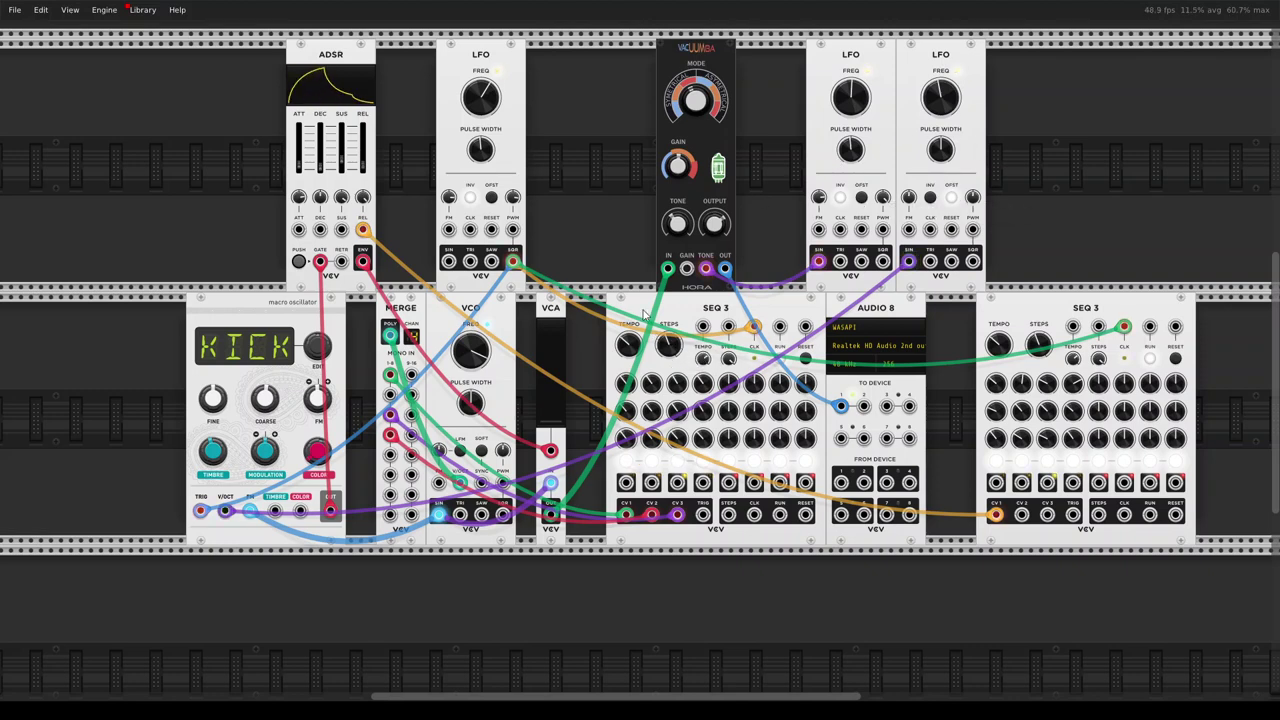
pyautogui.moveTo(943, 104); pyautogui.dragTo(945, 107)
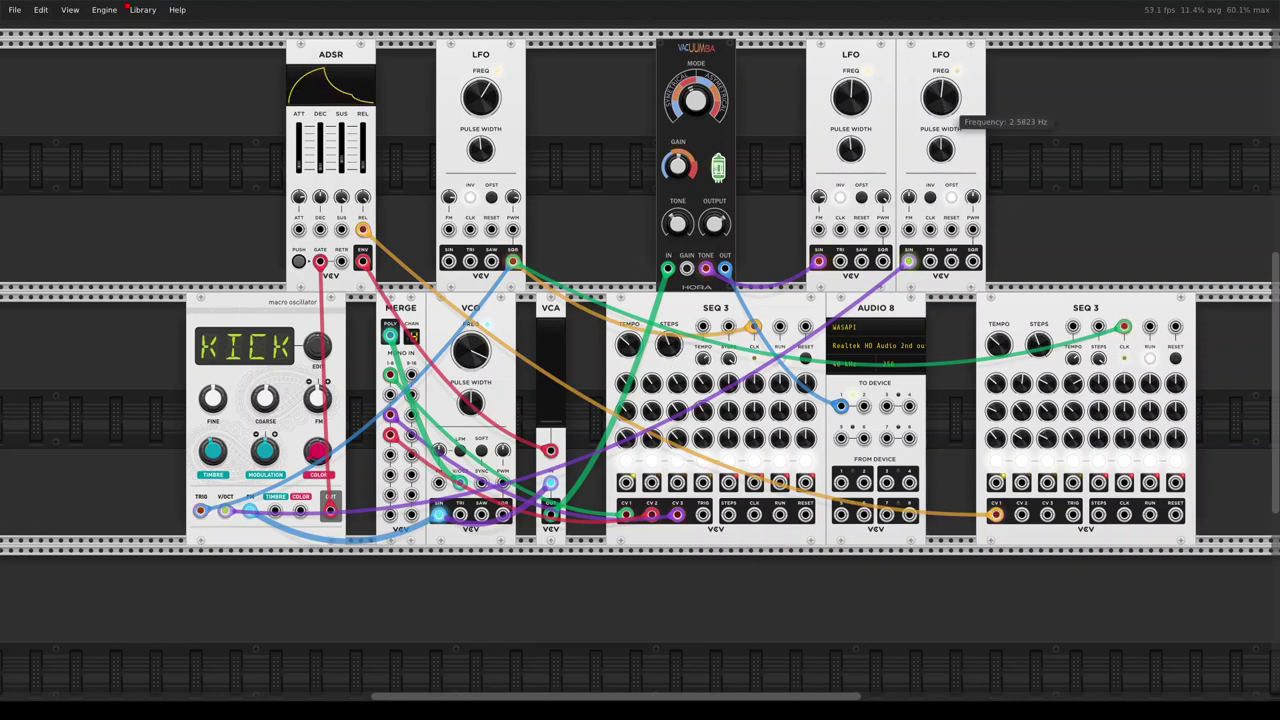
# Retune the VCO's frequency, try the duplicated LFO's invert option, and leave its invert and offset switched off
pyautogui.moveTo(475, 354); pyautogui.dragTo(488, 356)
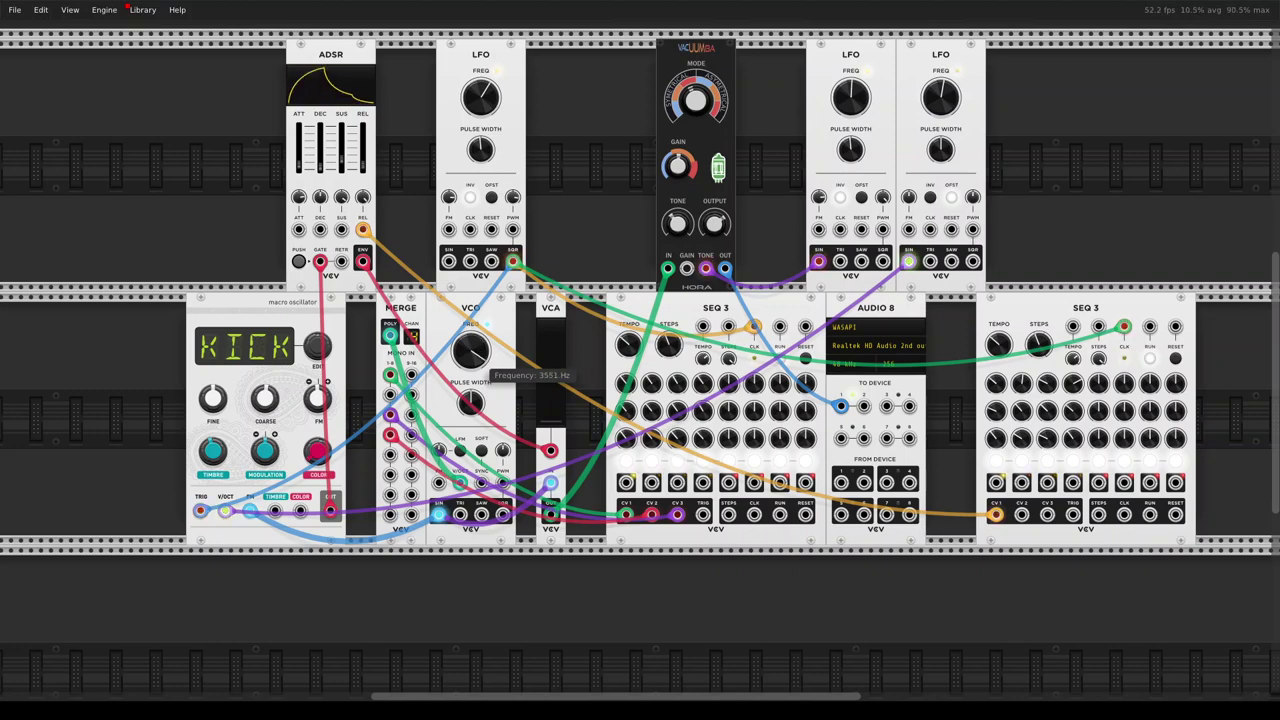
pyautogui.moveTo(488, 356); pyautogui.dragTo(488, 356)
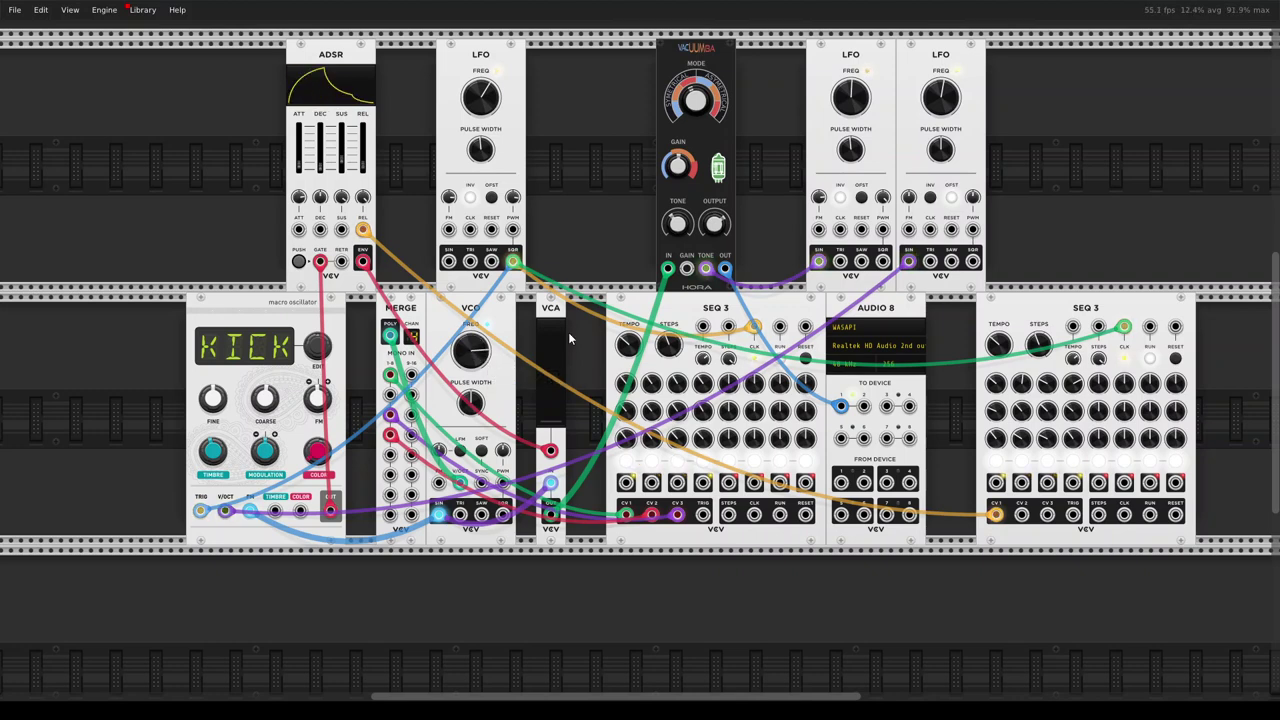
pyautogui.click(935, 203)
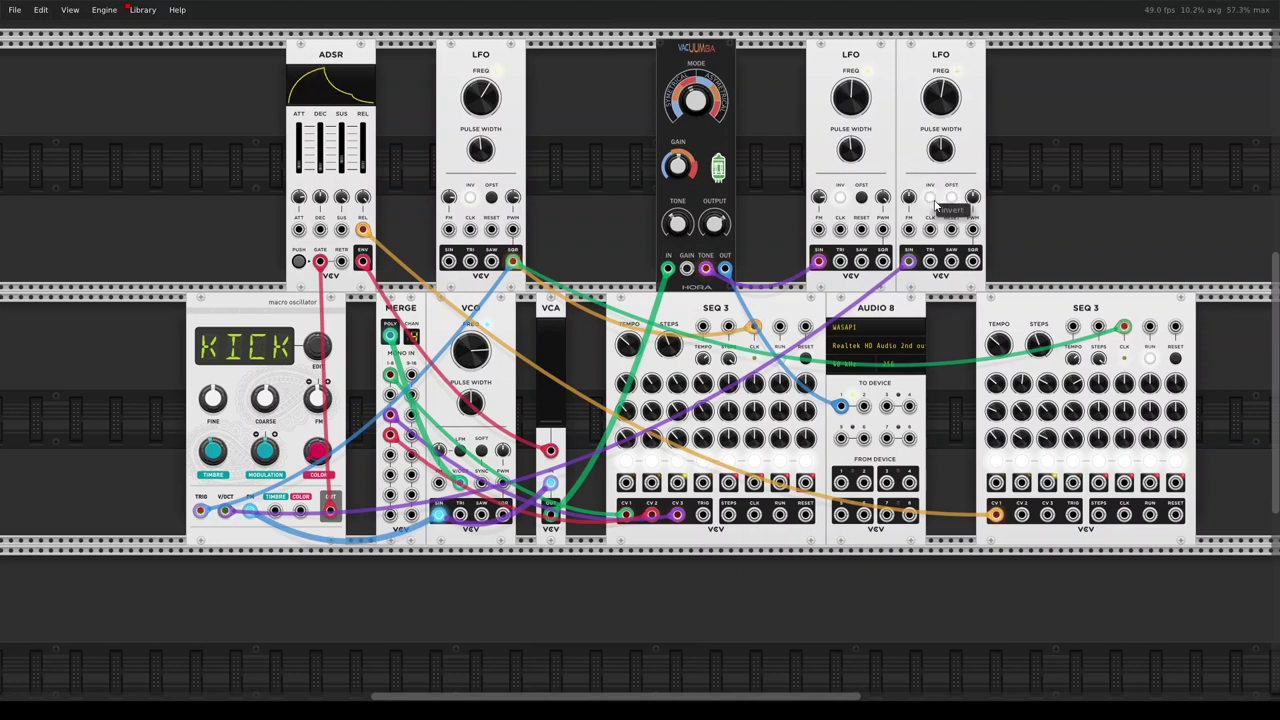
pyautogui.moveTo(470, 350); pyautogui.dragTo(470, 350)
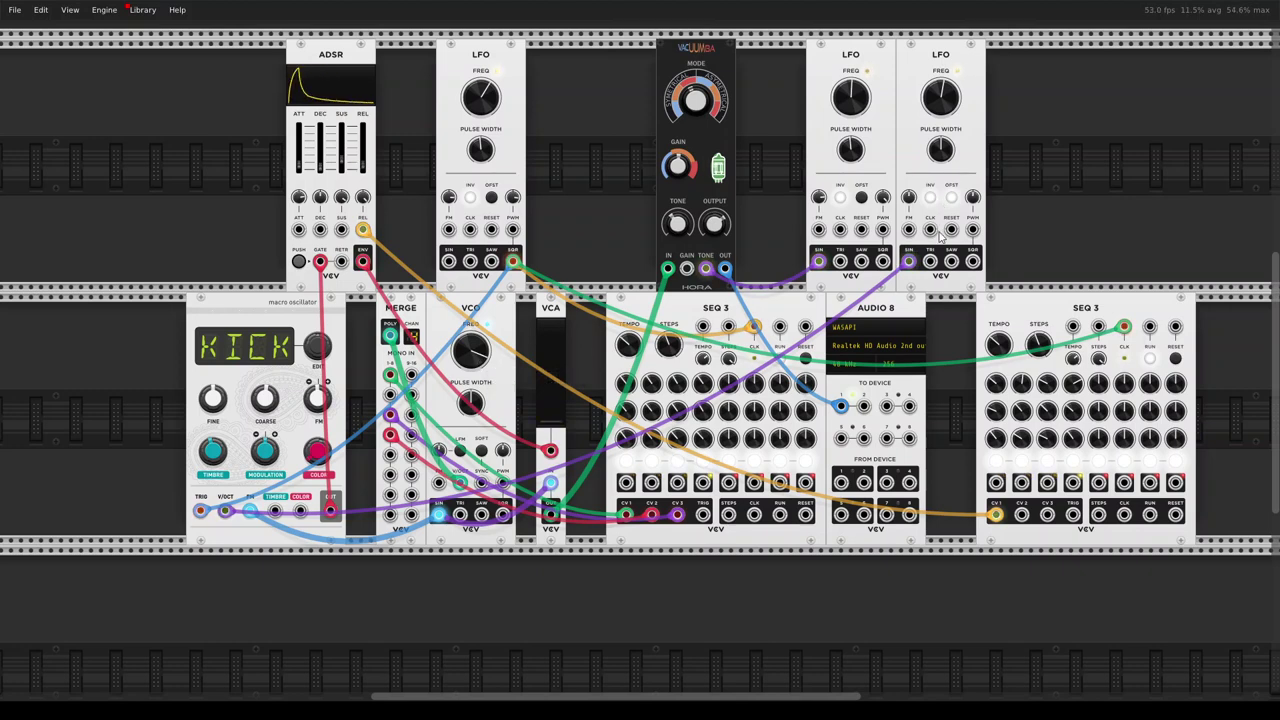
pyautogui.click(930, 197)
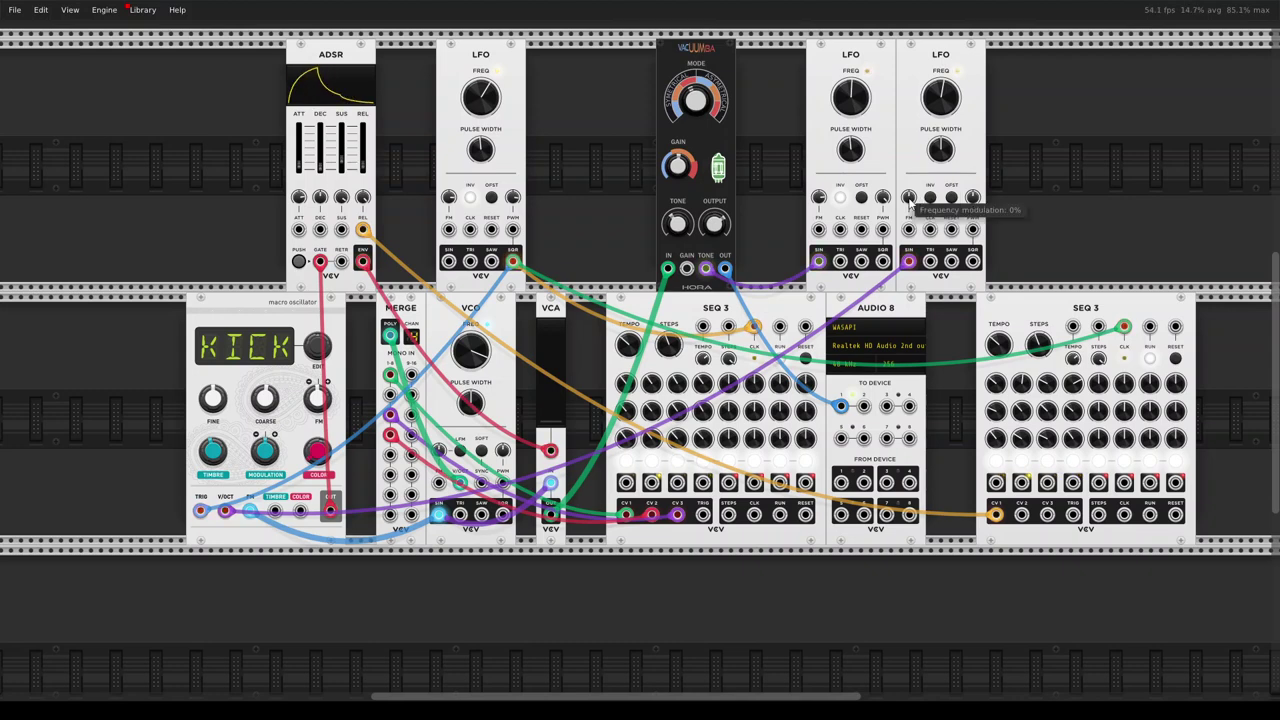
# Lower the duplicated LFO's frequency, set its frequency modulation to -100% and switch on its invert option
pyautogui.click(930, 198)
pyautogui.moveTo(910, 203); pyautogui.dragTo(910, 160)
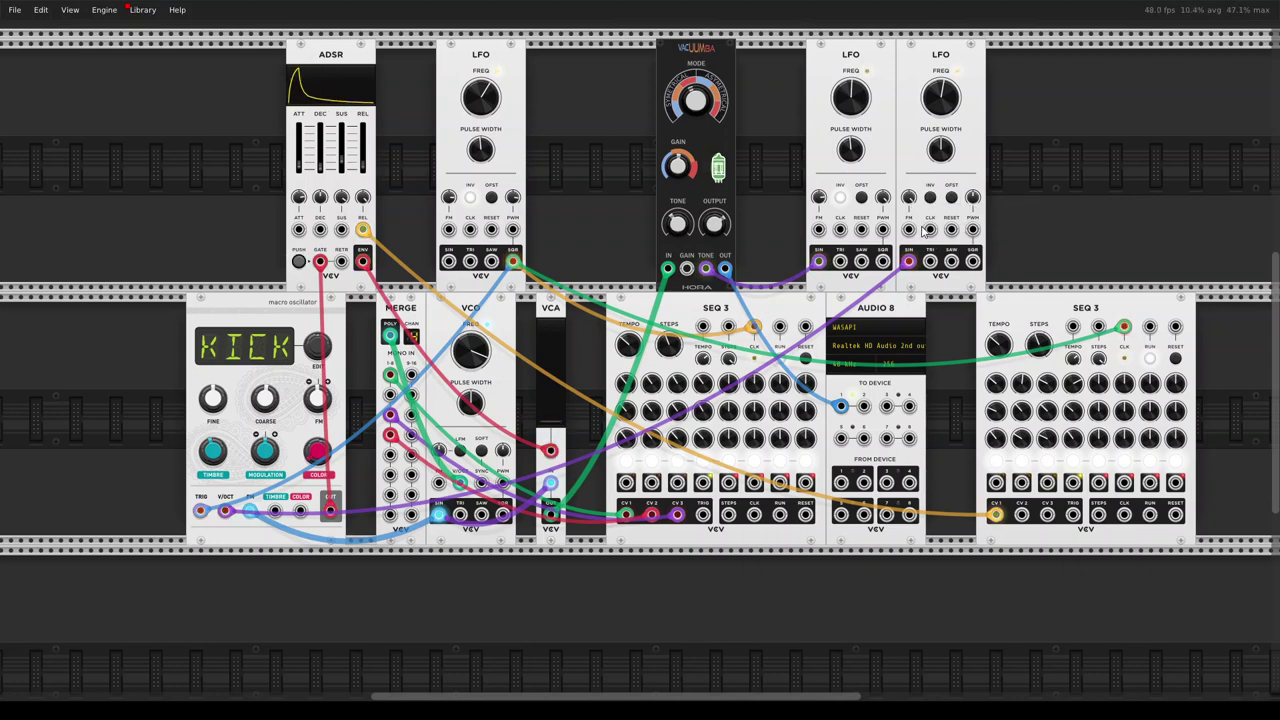
pyautogui.moveTo(911, 202); pyautogui.dragTo(911, 262)
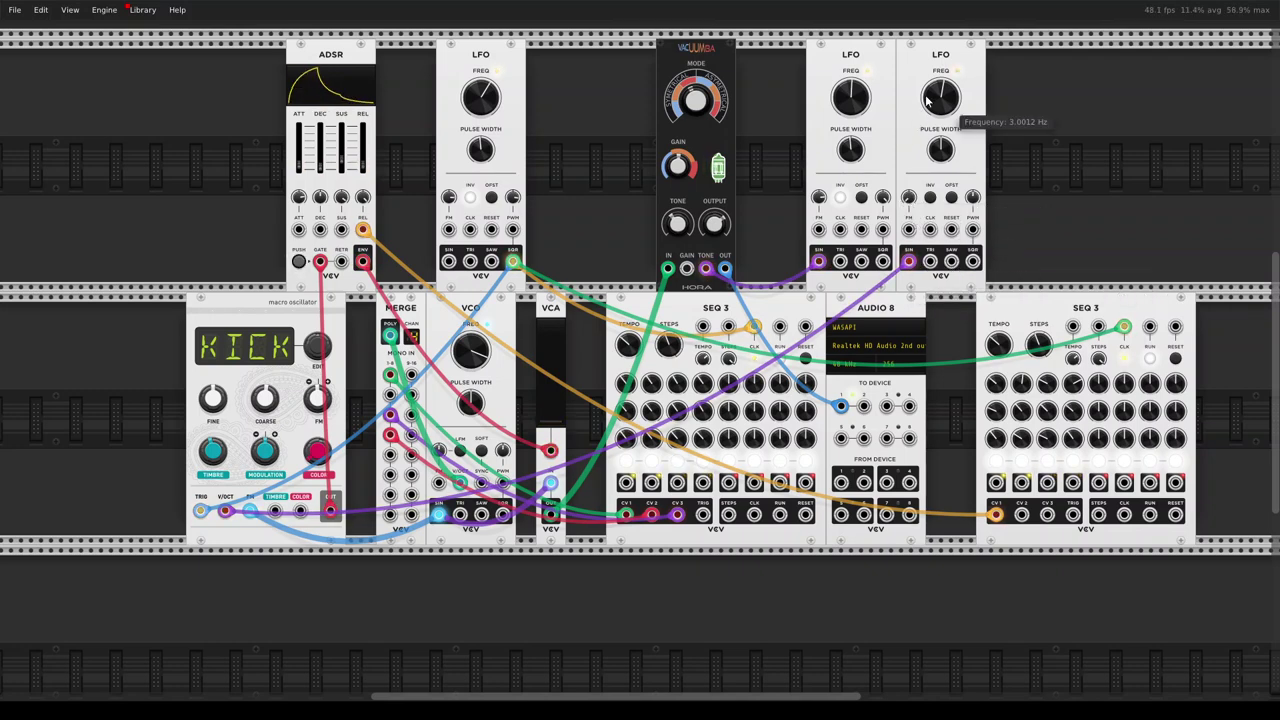
pyautogui.moveTo(945, 100); pyautogui.dragTo(945, 150)
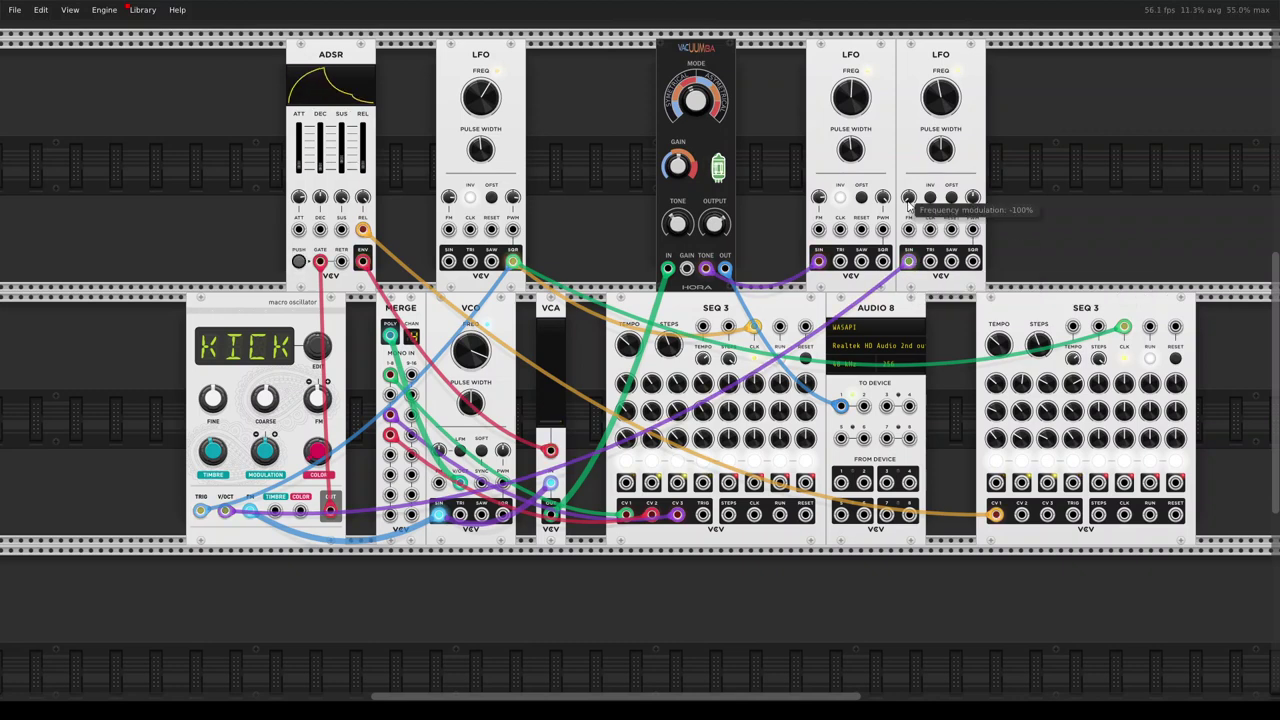
pyautogui.moveTo(908, 197); pyautogui.dragTo(908, 260)
pyautogui.click(930, 198)
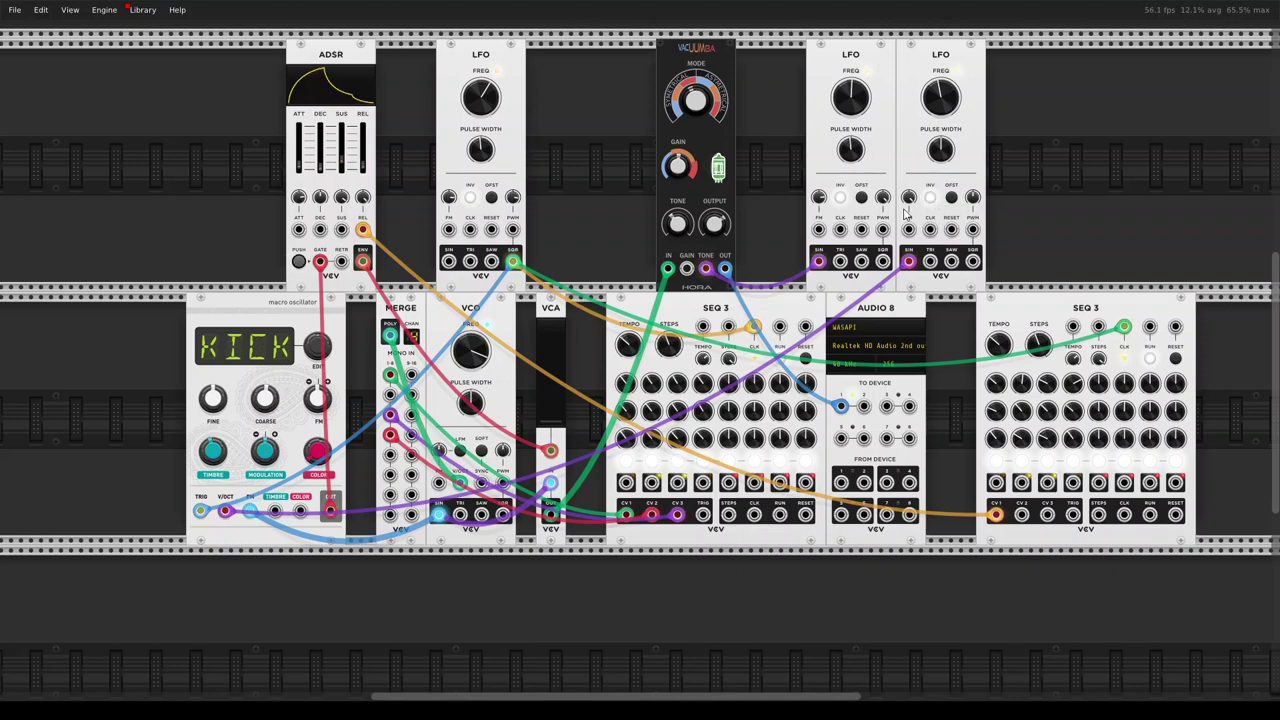
# Retune the VCO's frequency to about 2987 Hz
pyautogui.moveTo(650, 345)
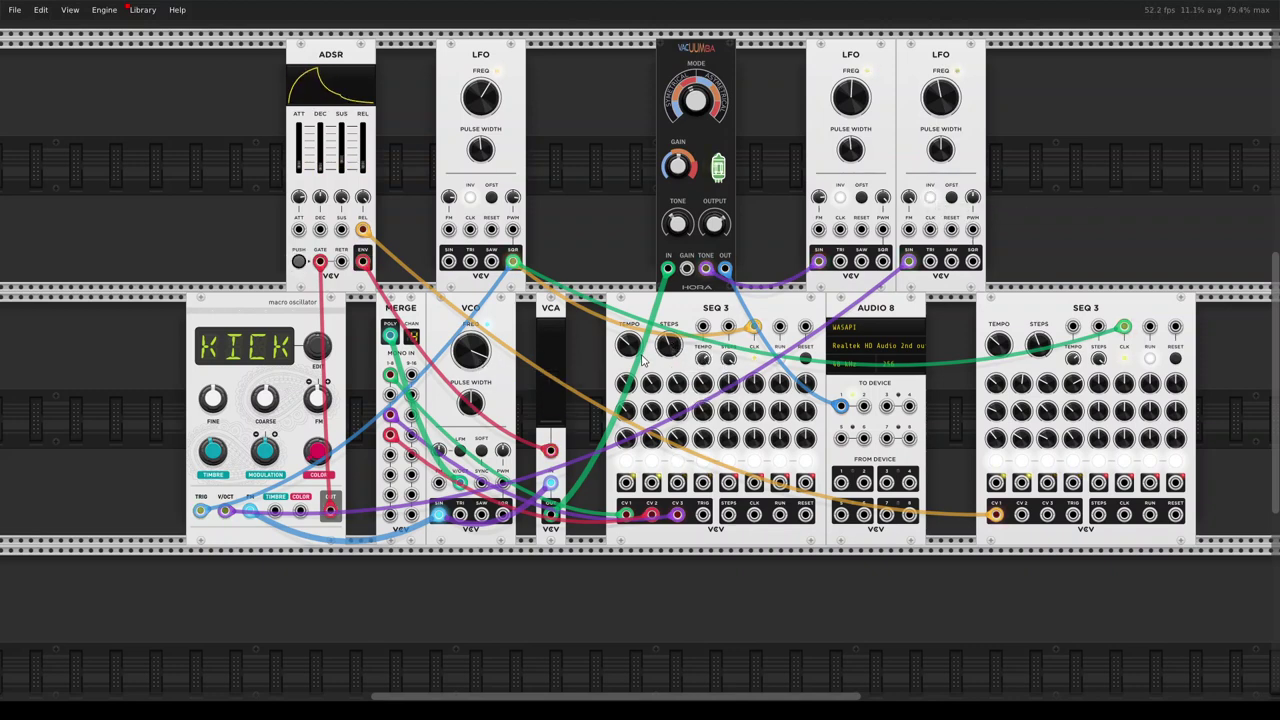
pyautogui.moveTo(488, 357)
pyautogui.moveTo(488, 357)
pyautogui.mouseDown()
pyautogui.moveTo(488, 400)
pyautogui.moveTo(479, 349)
pyautogui.mouseUp()
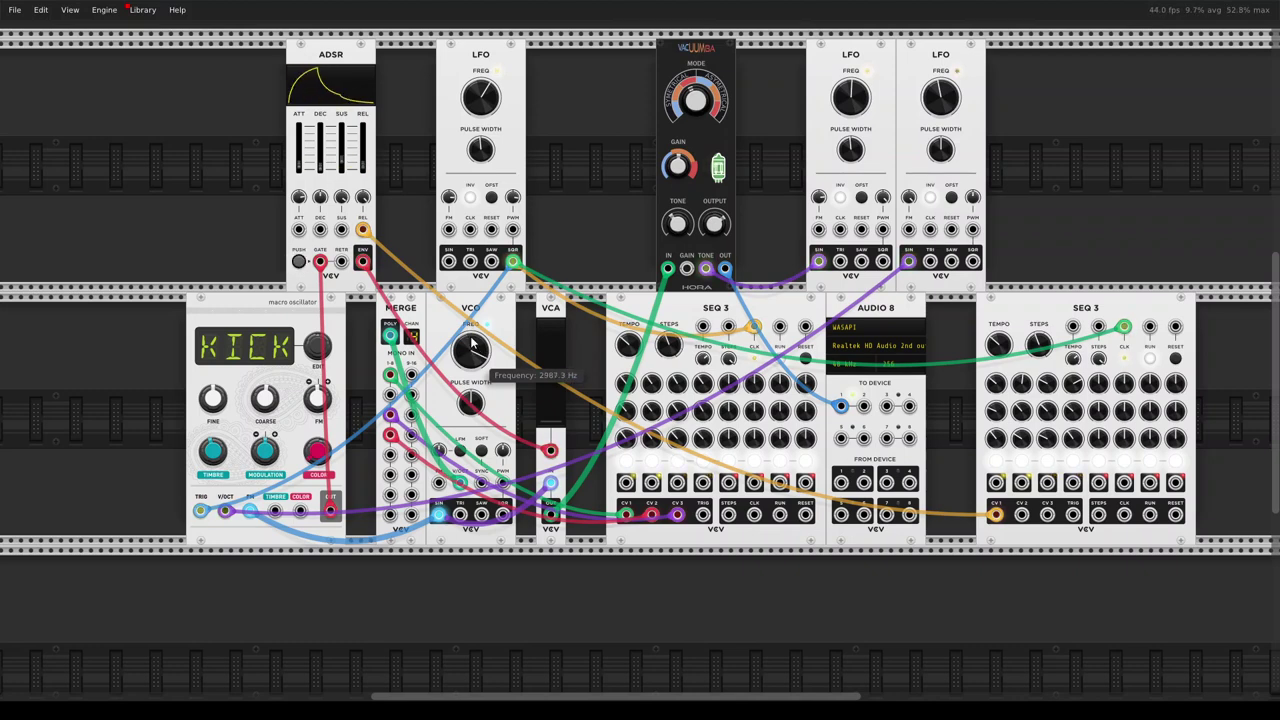
# Sweep the clocking LFO's frequency down and far up, settle it back at a moderate rate, and lower the duplicated LFO's frequency
pyautogui.moveTo(489, 107); pyautogui.dragTo(489, 128)
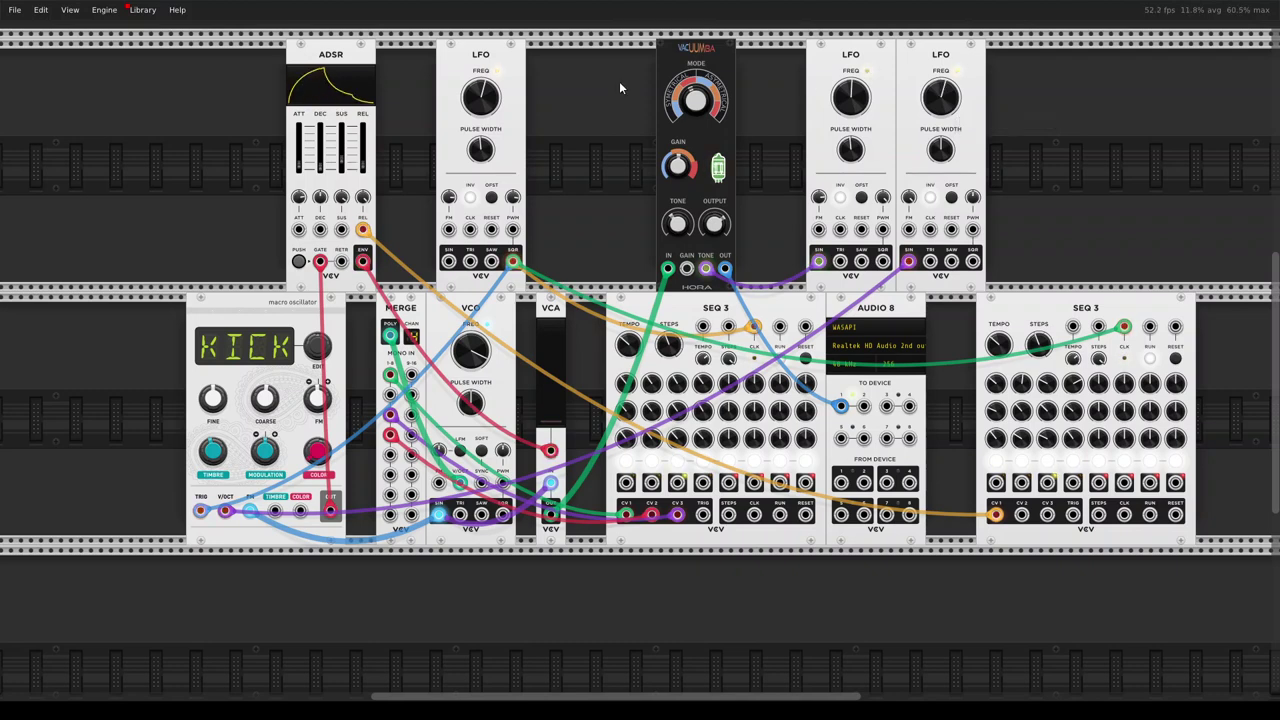
pyautogui.moveTo(487, 92); pyautogui.dragTo(490, 50)
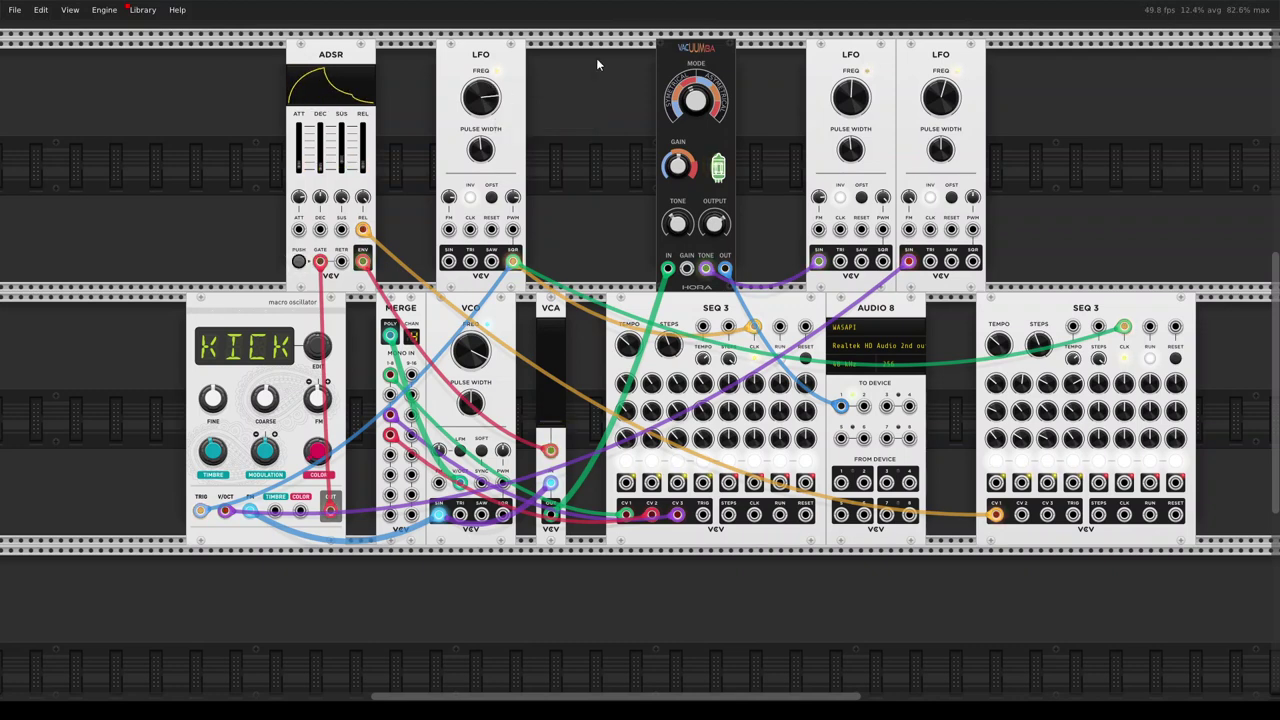
pyautogui.moveTo(946, 94); pyautogui.dragTo(940, 103)
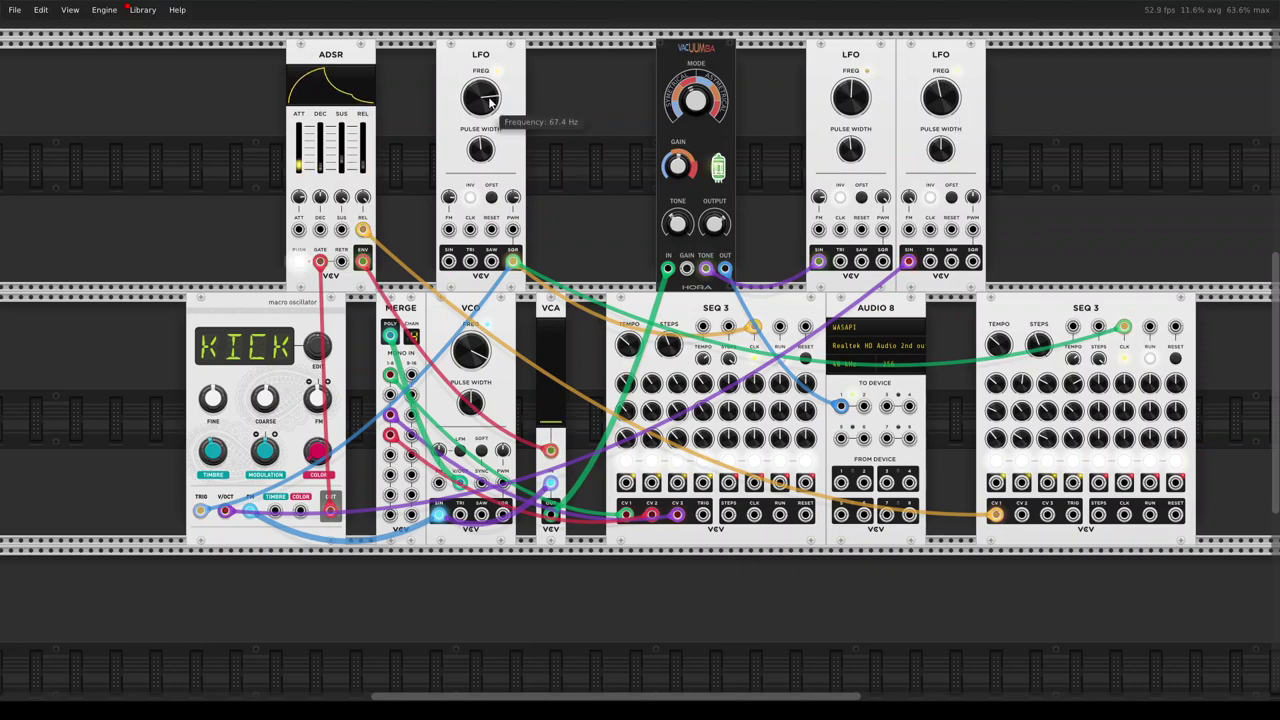
pyautogui.moveTo(490, 102); pyautogui.dragTo(480, 105)
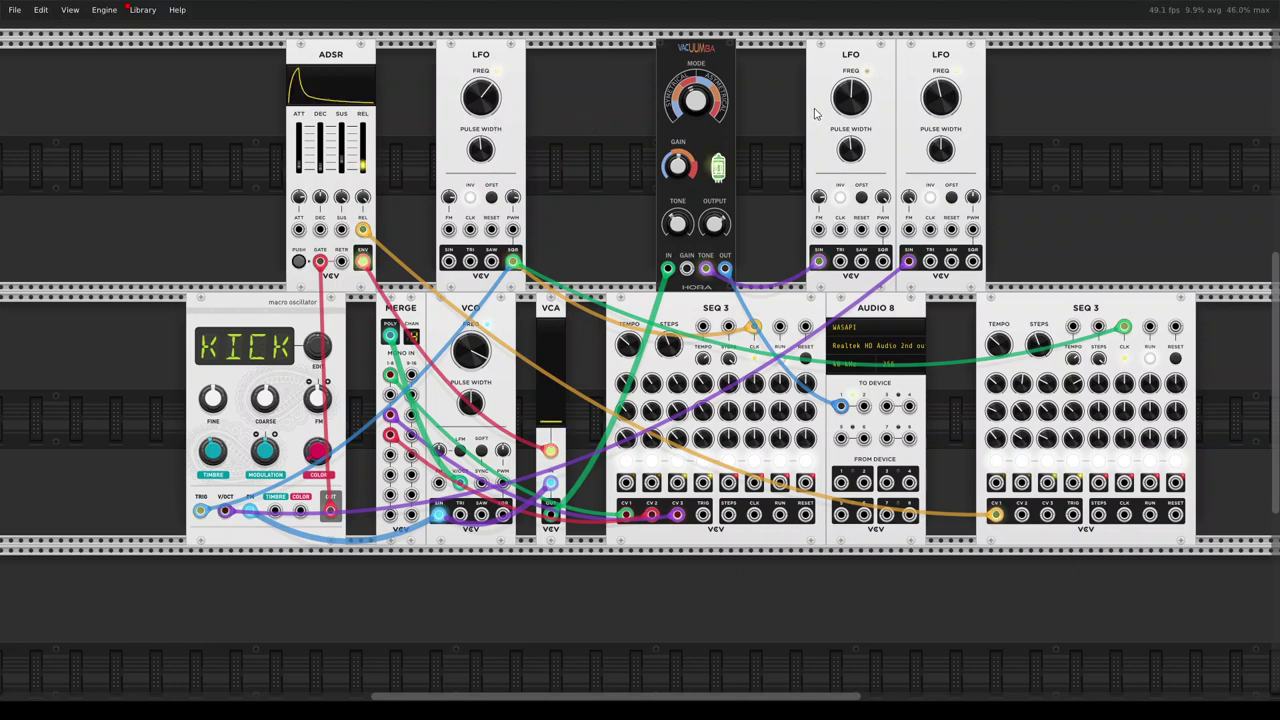
# Lower the frequency of the LFO modulating the Vacuumba's tone in two stages and set the tone to about 18538
pyautogui.moveTo(850, 97); pyautogui.dragTo(854, 103)
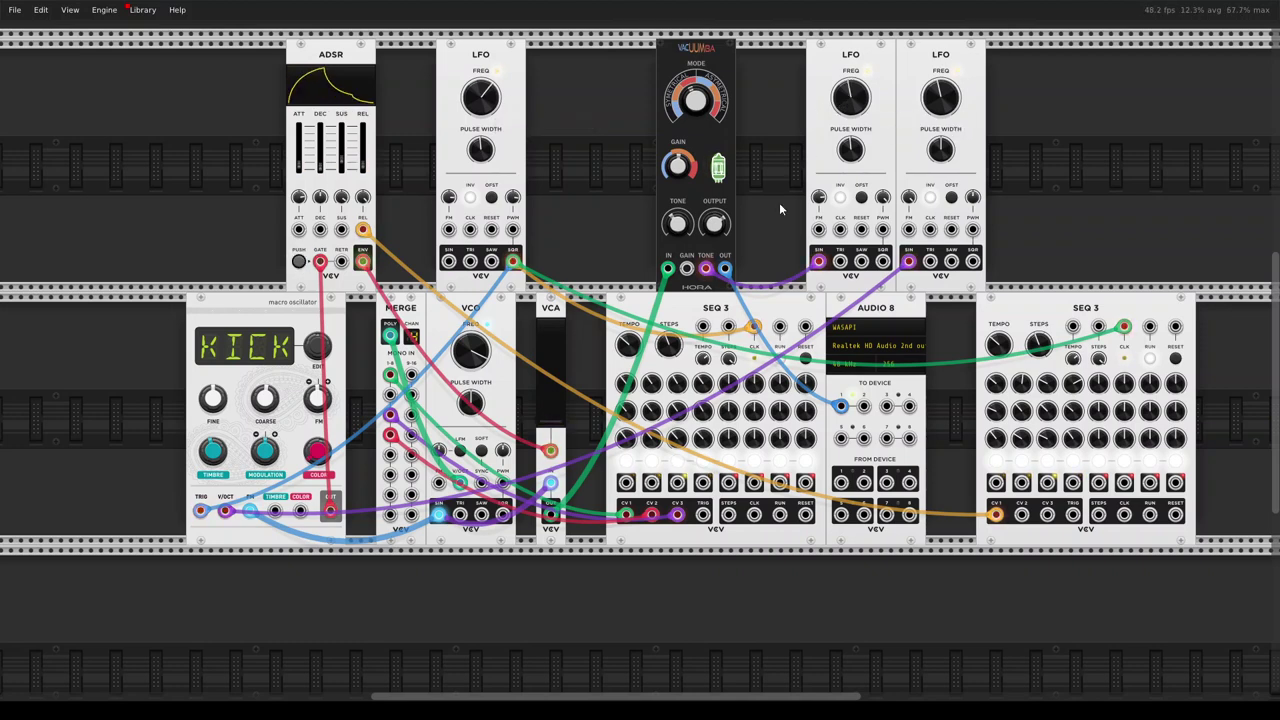
pyautogui.moveTo(680, 223); pyautogui.dragTo(680, 224)
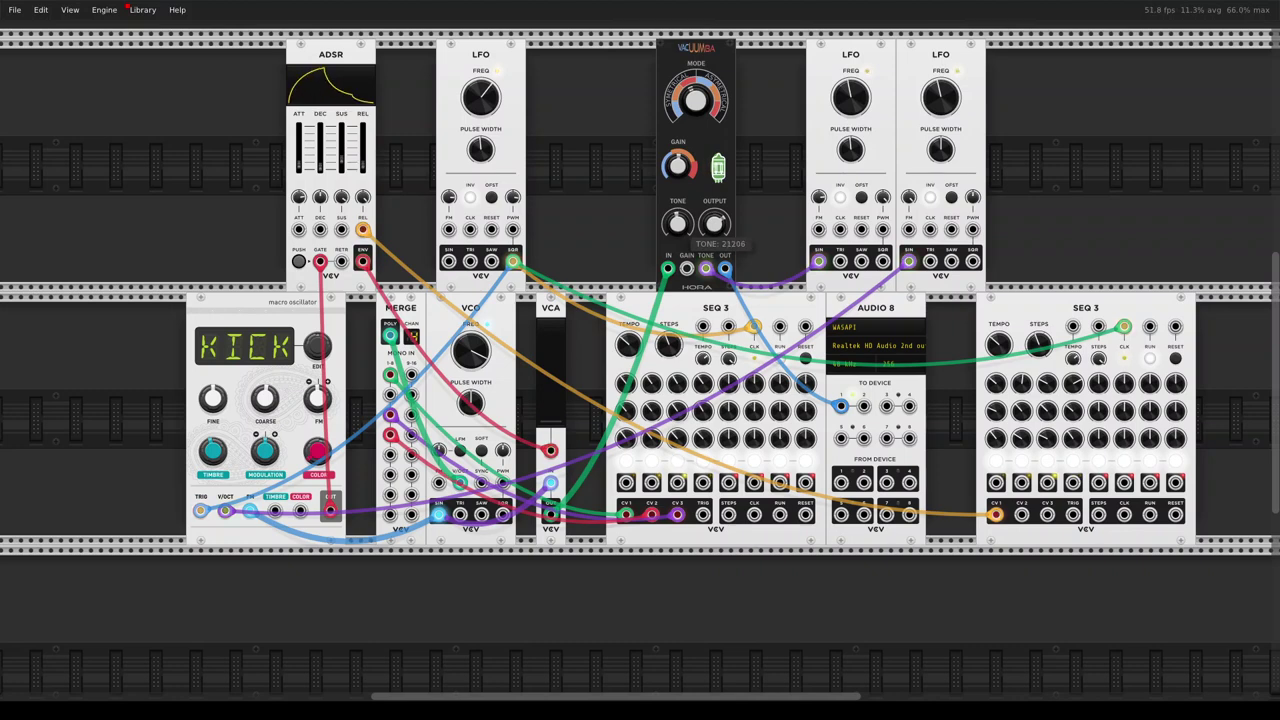
pyautogui.moveTo(858, 108); pyautogui.dragTo(858, 112)
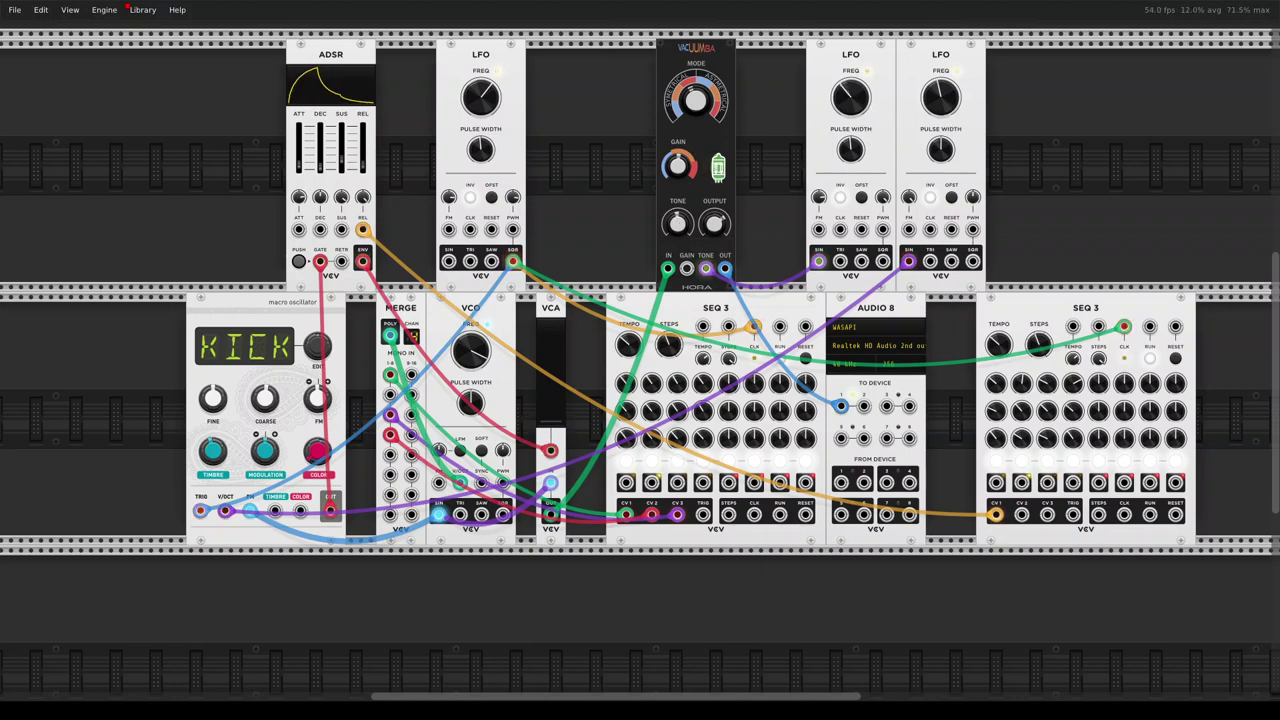
pyautogui.moveTo(677, 231); pyautogui.dragTo(677, 230)
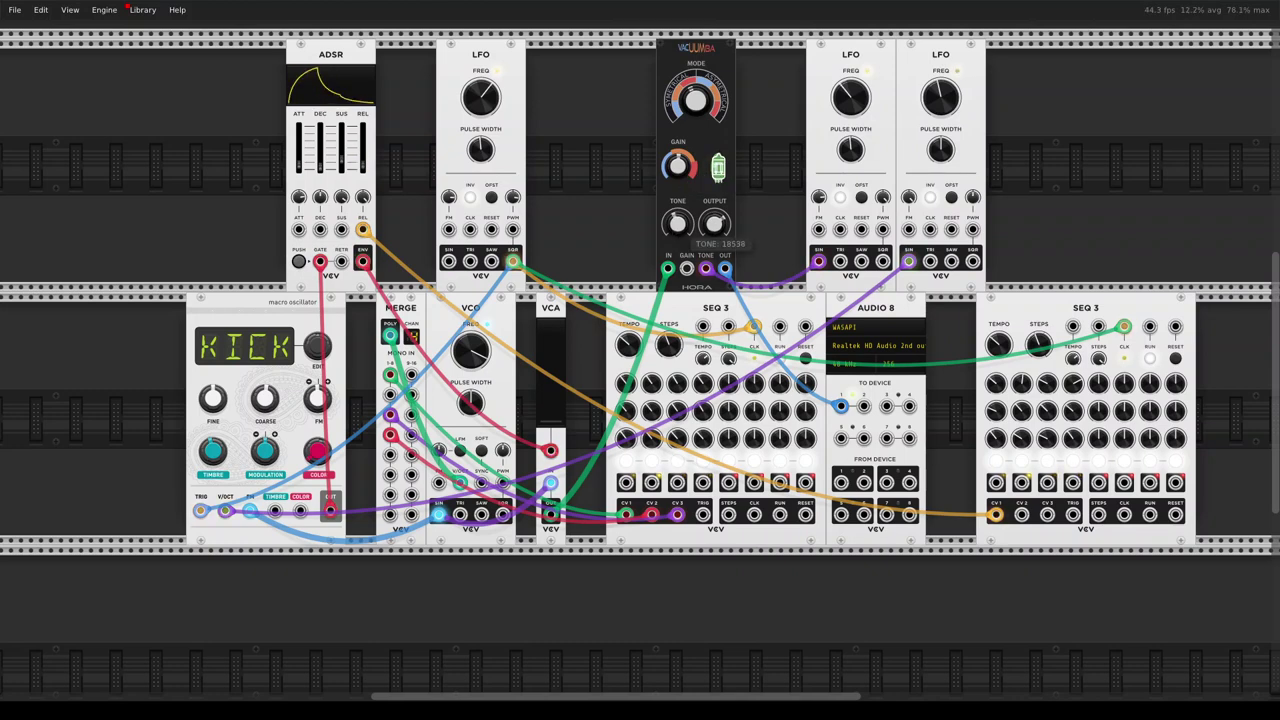